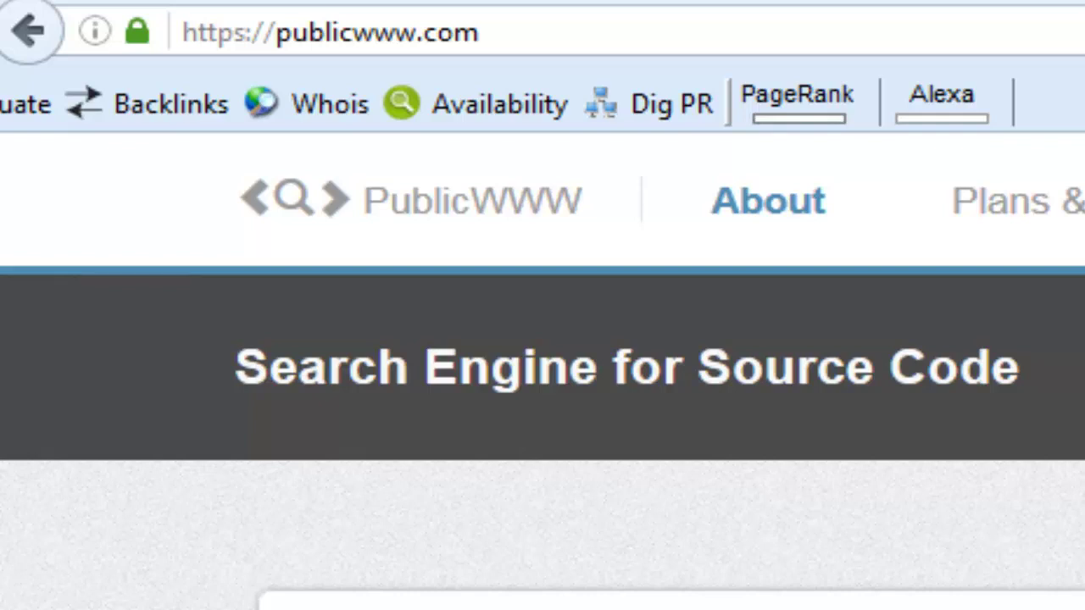
drag(314, 371, 1035, 400)
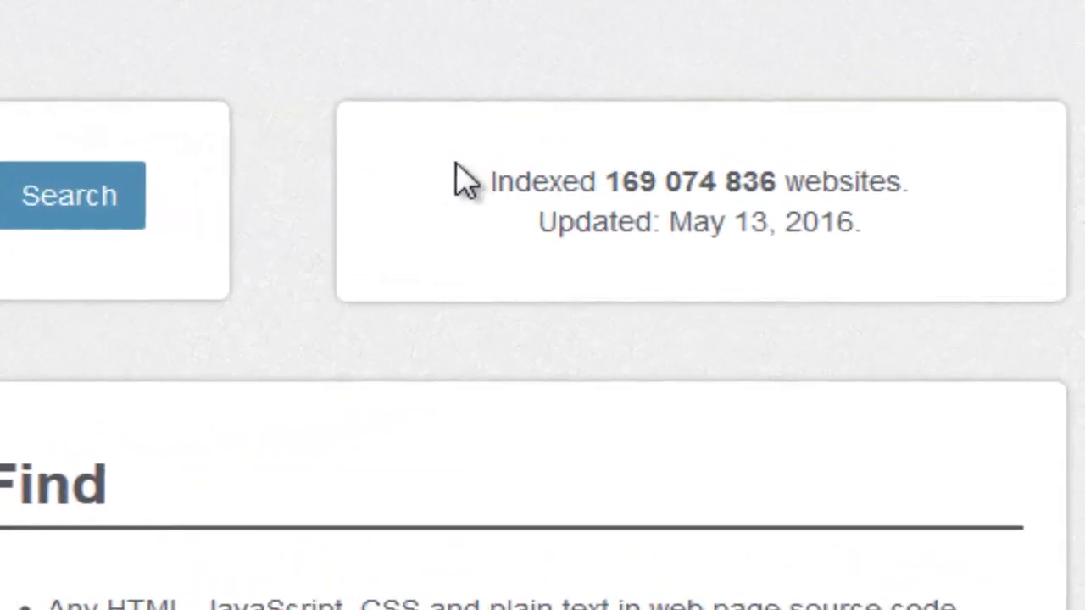
drag(456, 173, 811, 232)
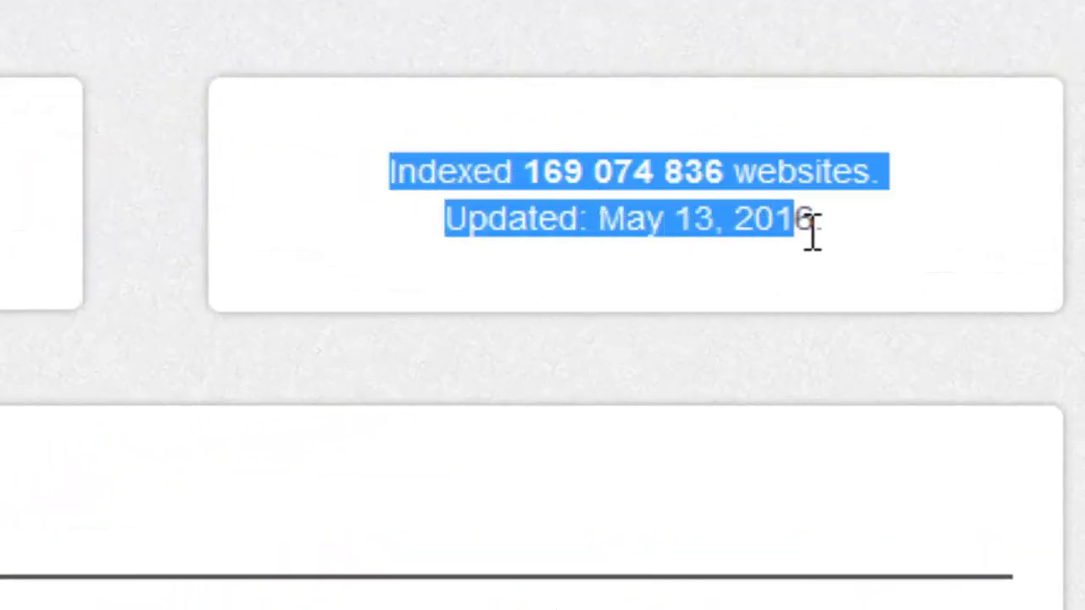
click(581, 161)
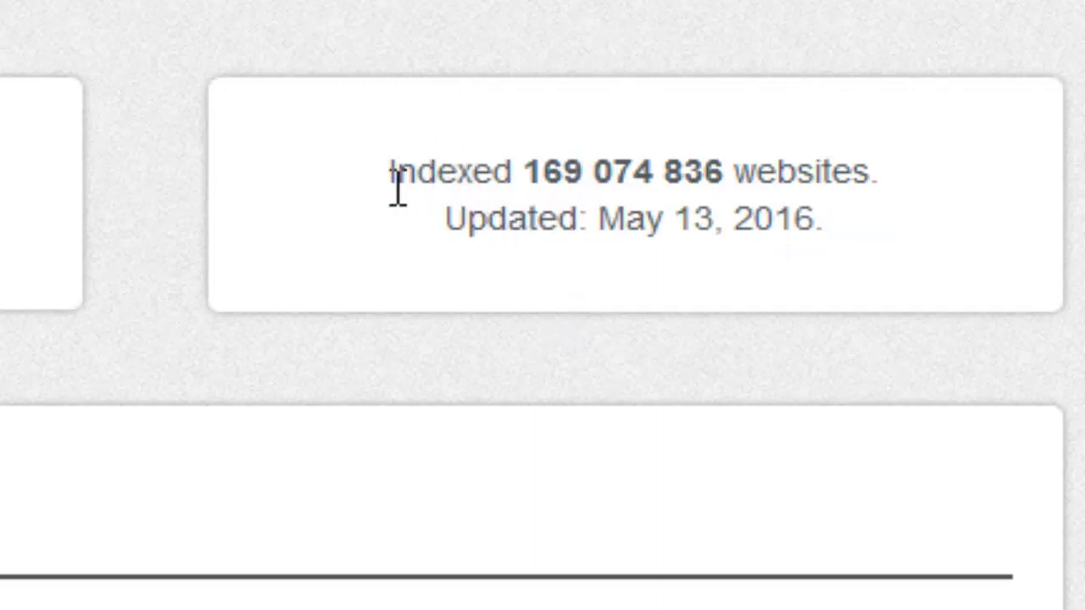
drag(392, 174, 873, 176)
click(811, 220)
drag(613, 228, 844, 250)
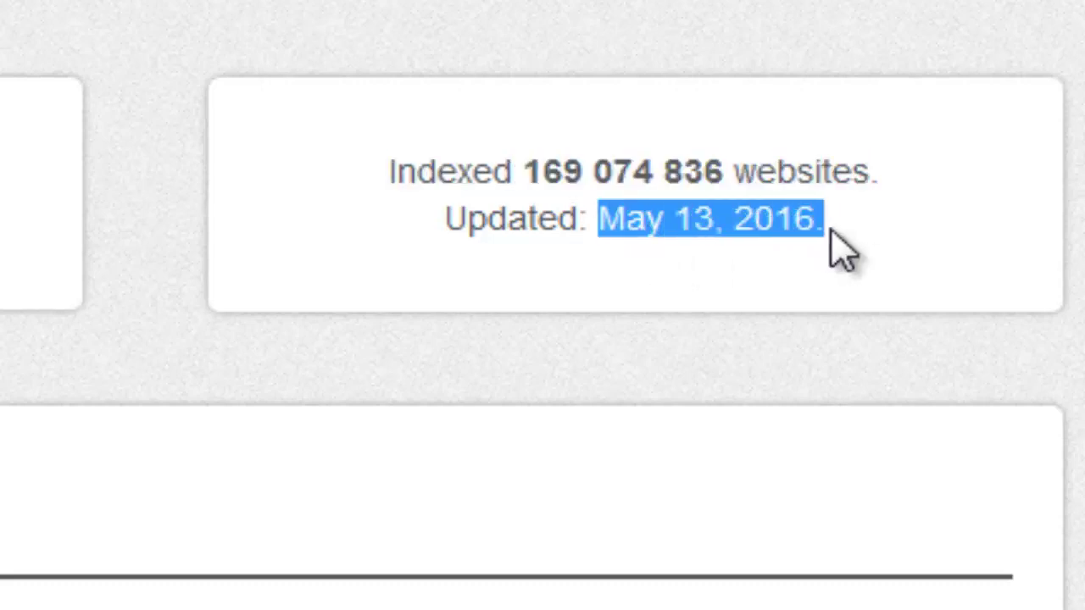
click(839, 248)
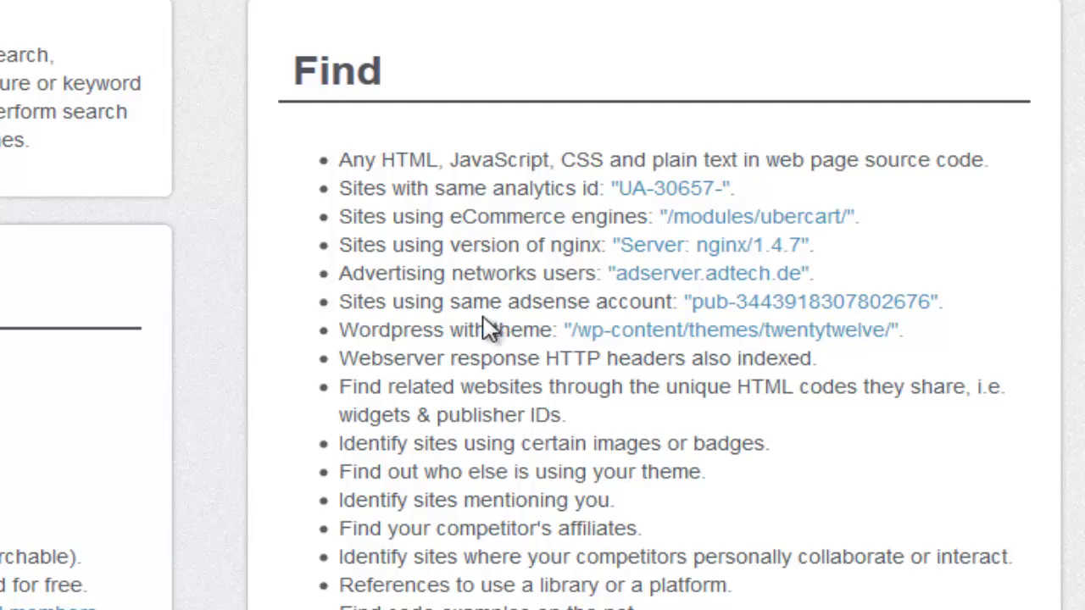
drag(486, 330, 583, 301)
click(583, 301)
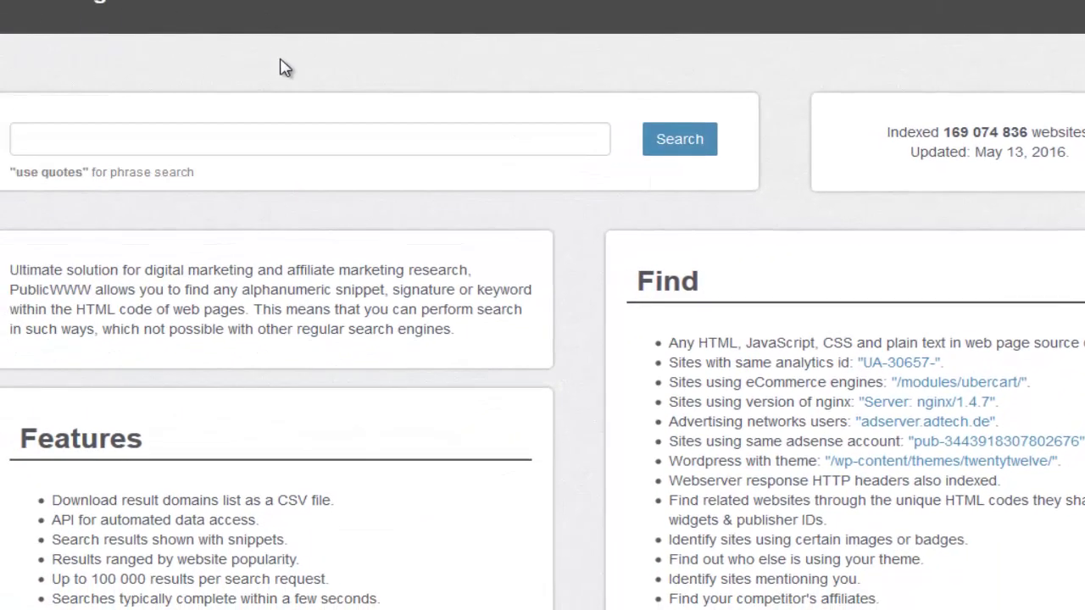
scroll(287, 93, down, 3)
scroll(289, 118, down, 1)
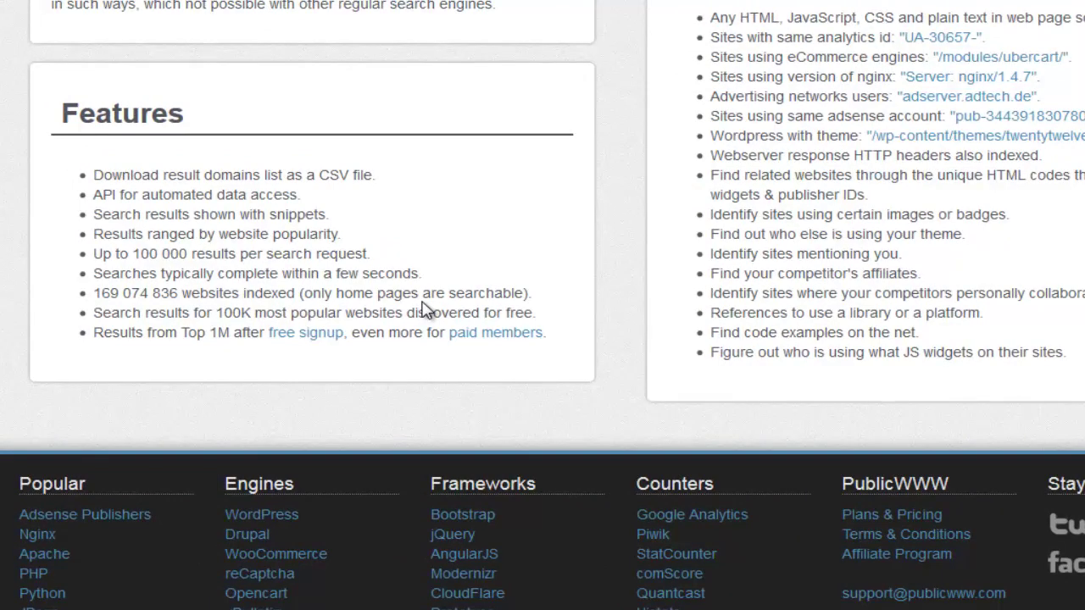
scroll(92, 465, down, 1)
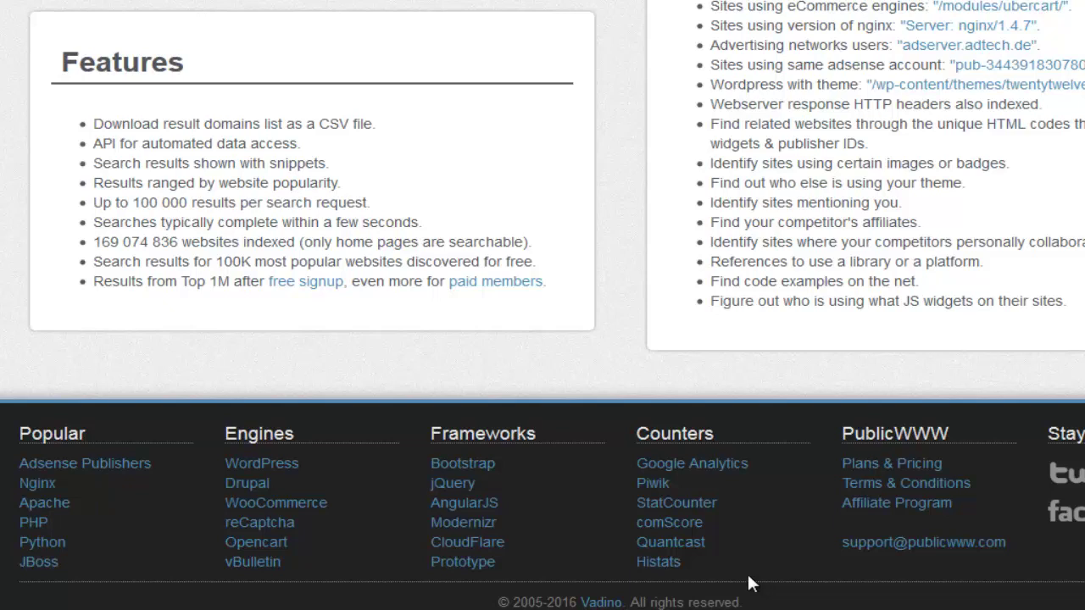
Open the top AdSense publishers list and view the 8 websites sharing the first publisher's ID.
click(112, 473)
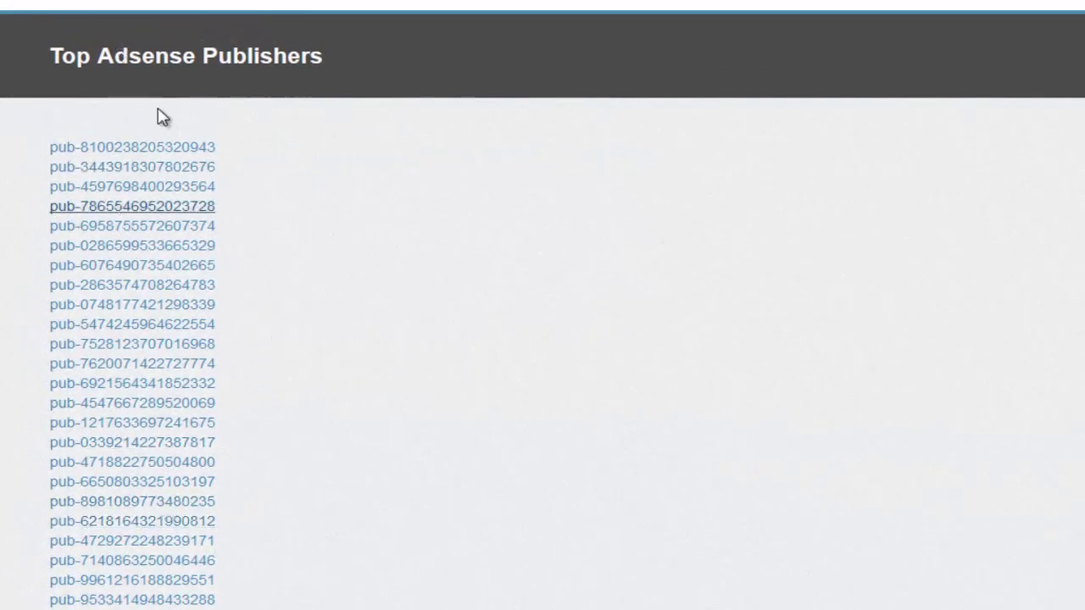
scroll(303, 213, down, 10)
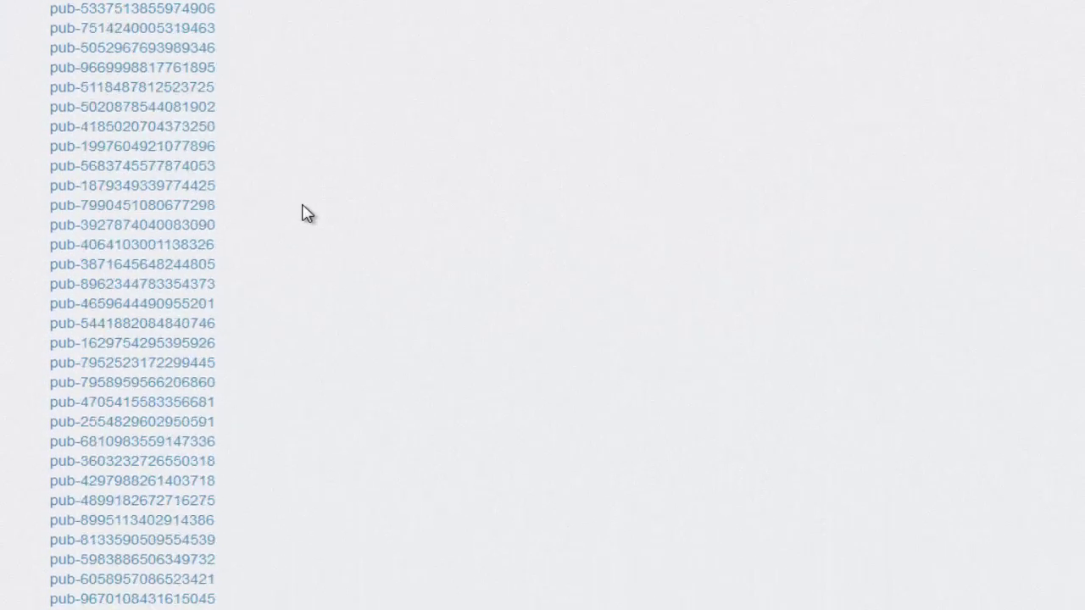
scroll(303, 206, down, 15)
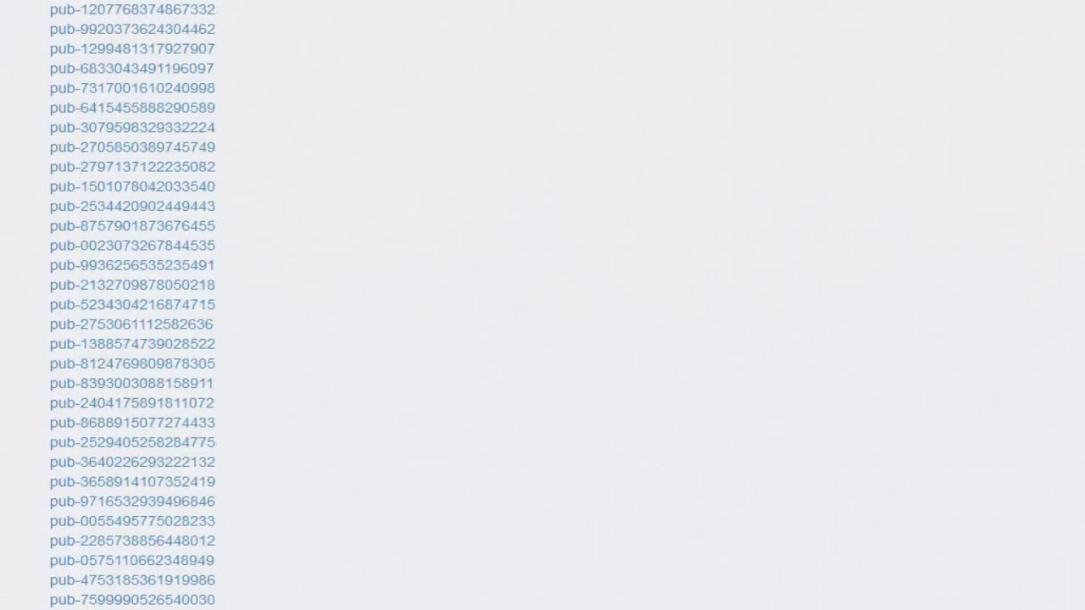
scroll(344, 178, up, 20)
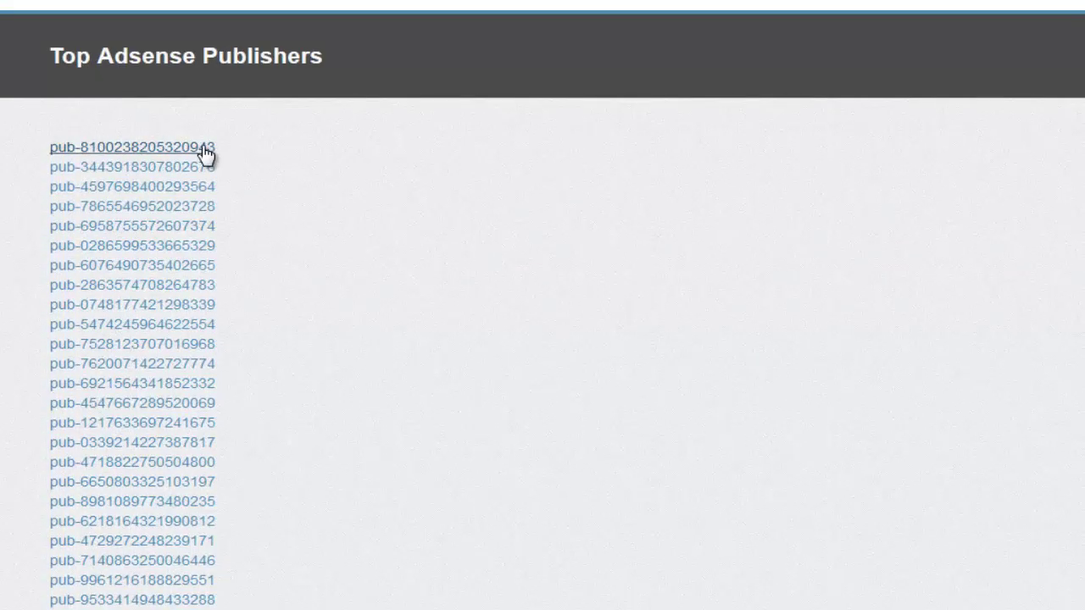
click(206, 150)
drag(37, 217, 217, 211)
click(213, 211)
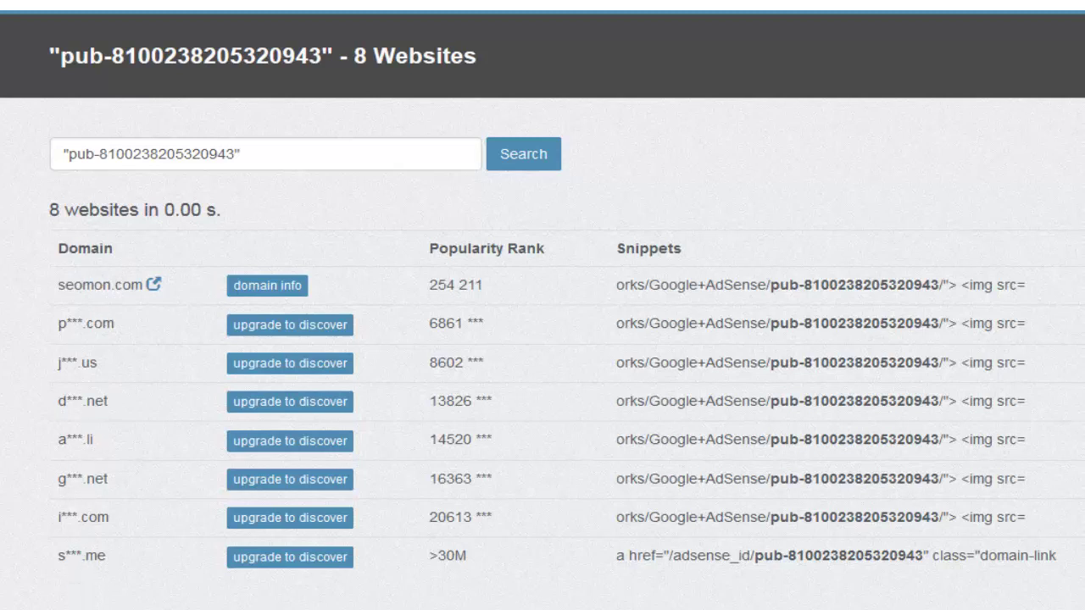
View the second publisher's 643 matching websites, such as cutepuppylove.me.
key(alt+Left)
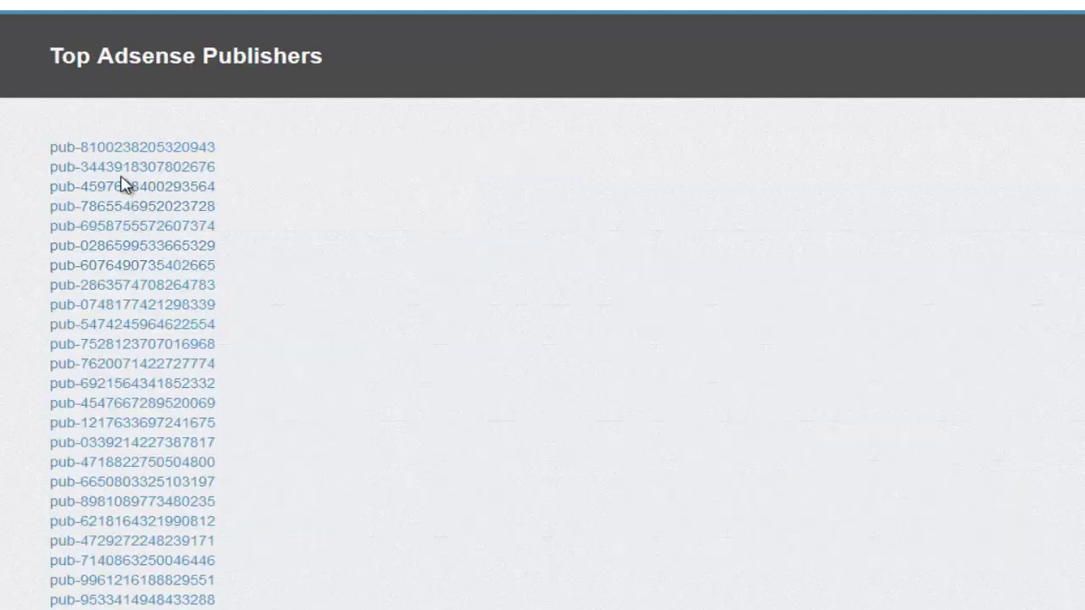
click(123, 174)
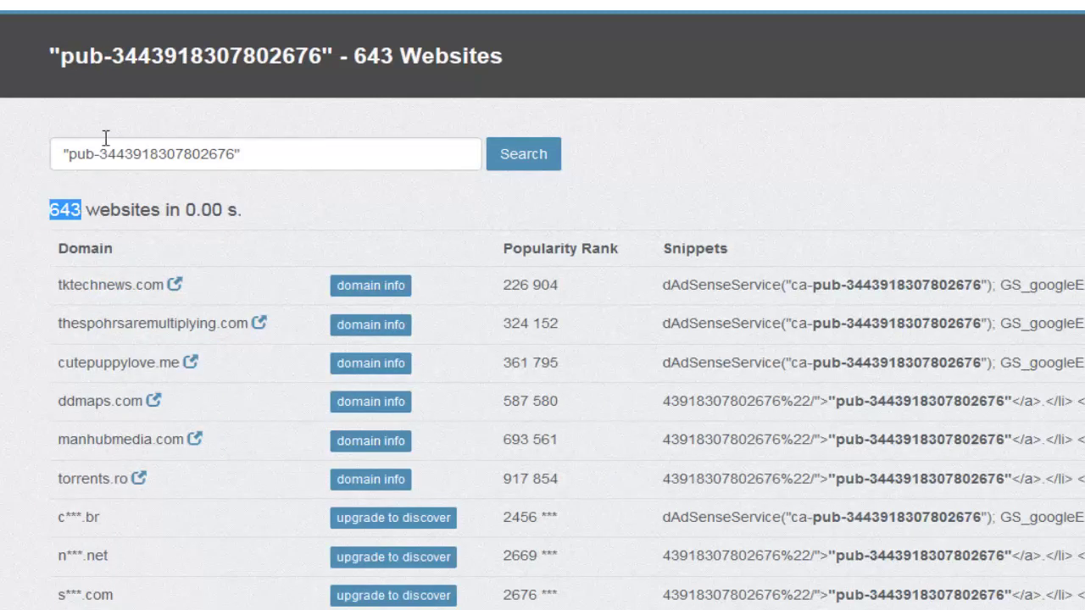
drag(76, 150, 213, 156)
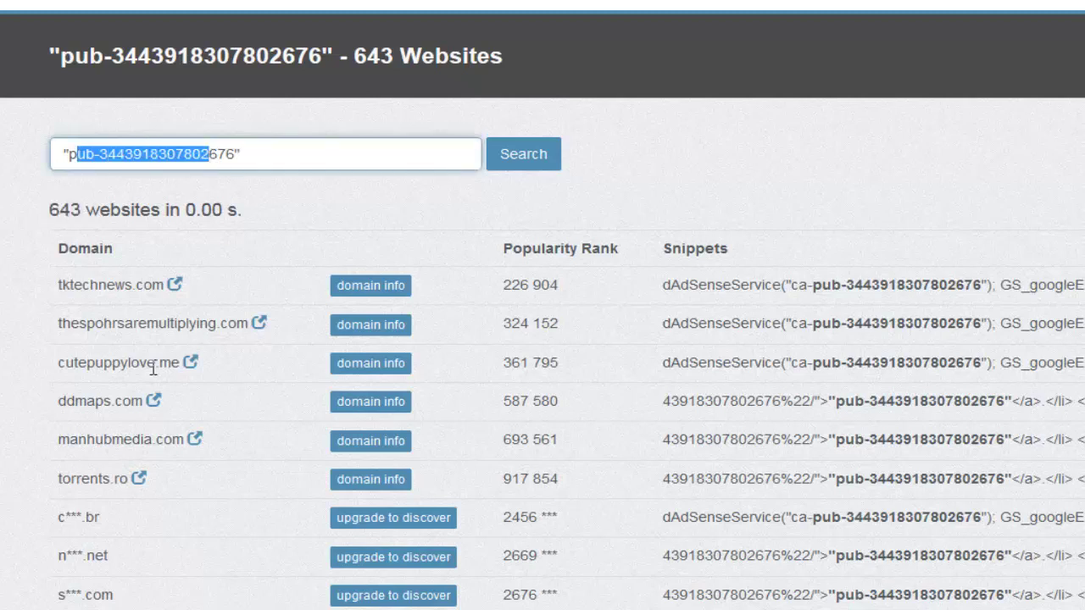
drag(61, 363, 156, 365)
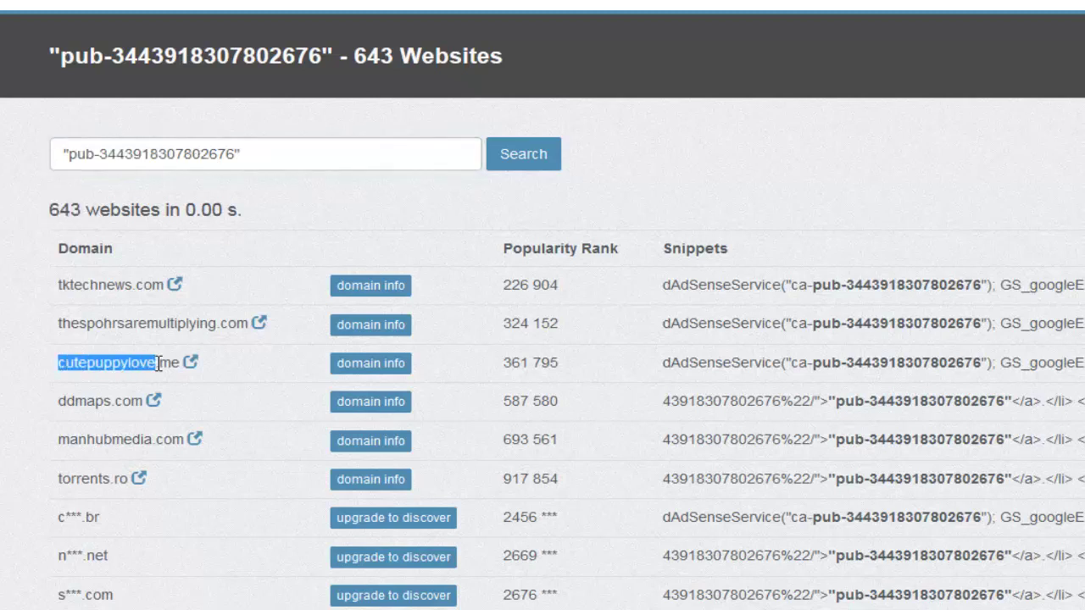
click(156, 364)
drag(57, 365, 113, 363)
click(113, 362)
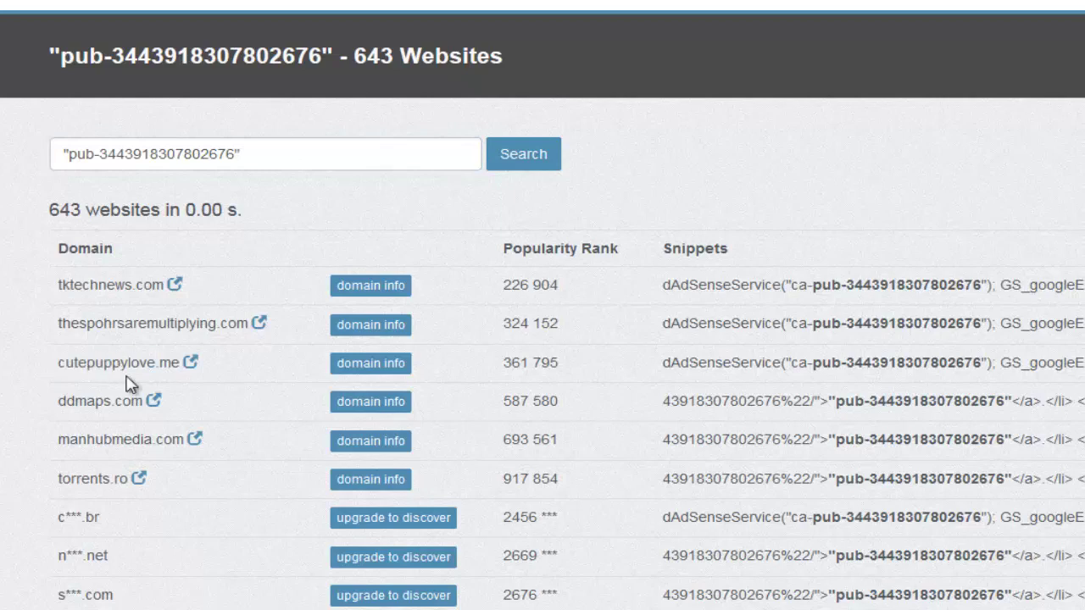
Open another publisher's 1799 matching websites and download them as a CSV file.
key(alt+Left)
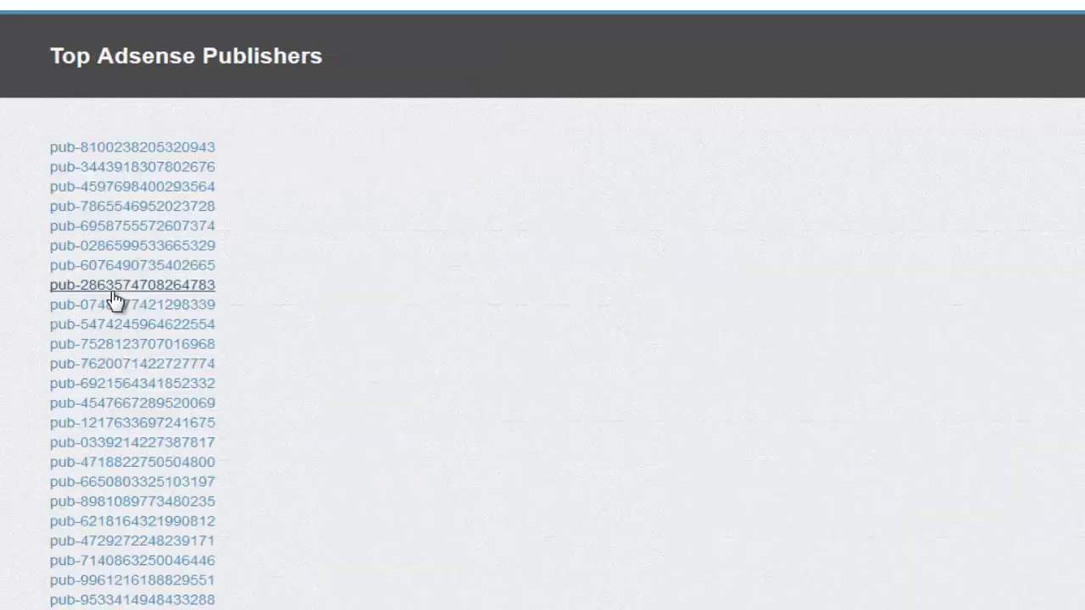
click(112, 208)
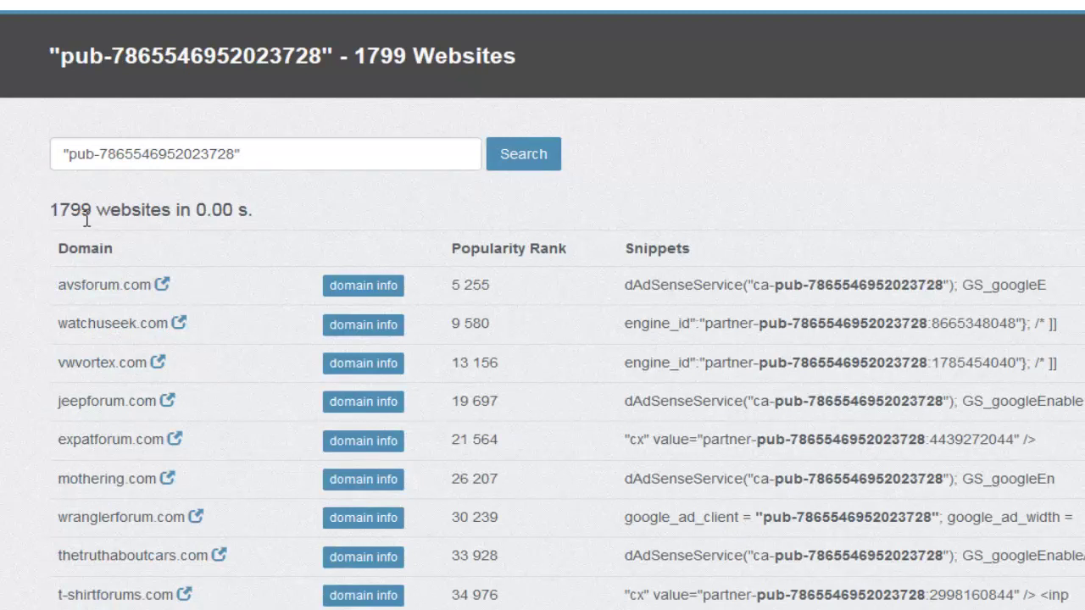
drag(93, 153, 186, 154)
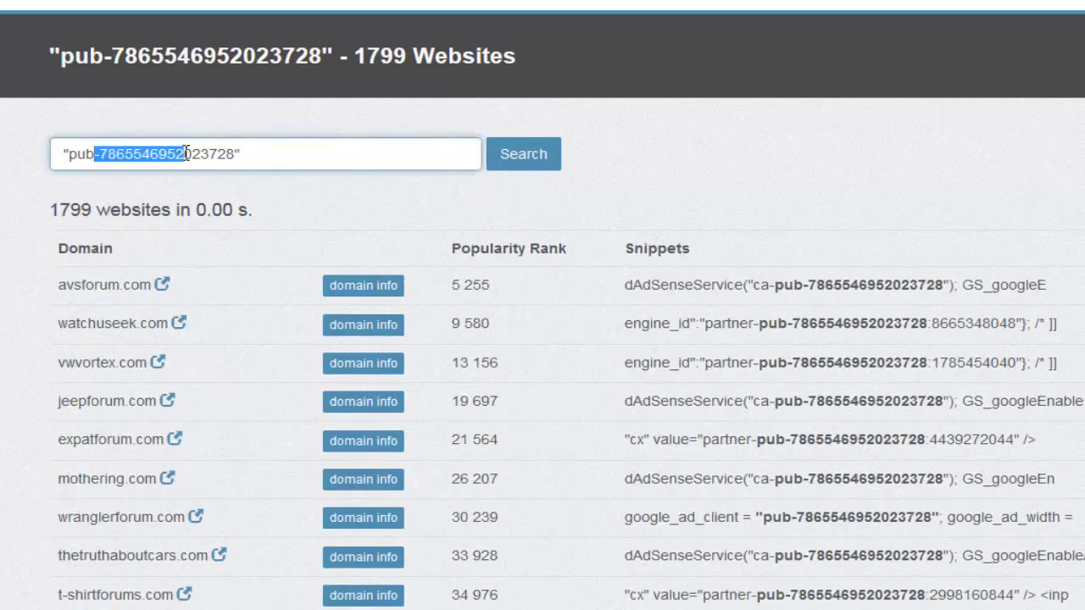
scroll(150, 347, down, 8)
scroll(150, 347, up, 8)
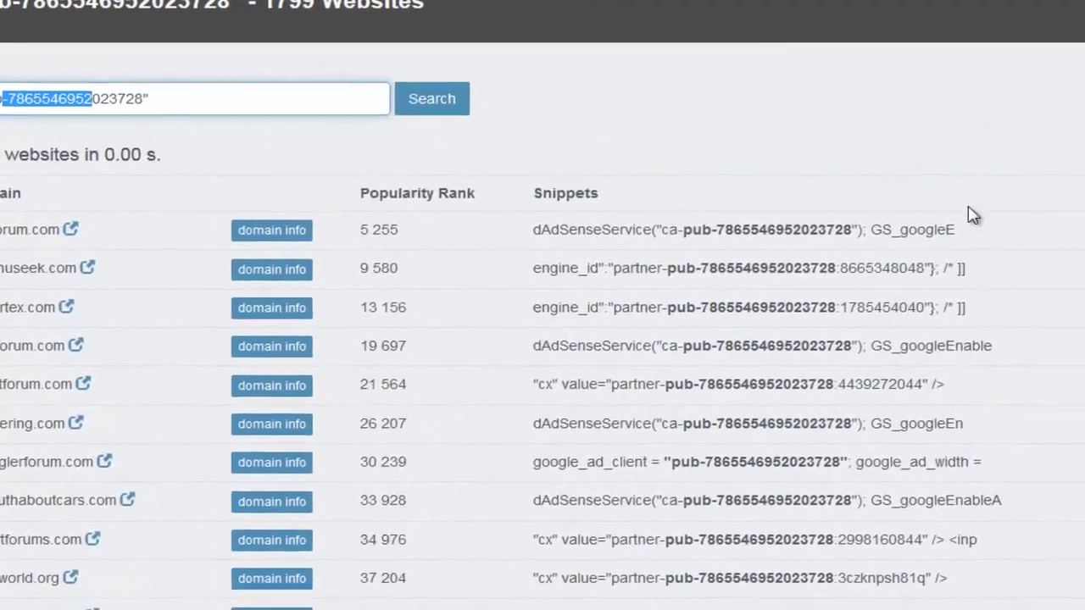
click(1027, 151)
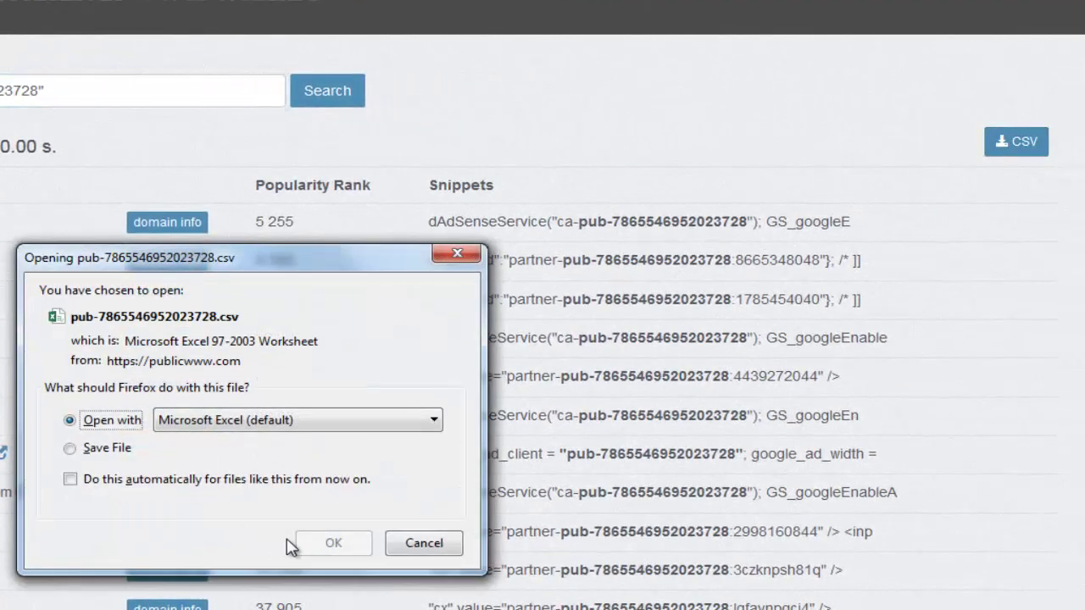
Open the downloaded CSV in Excel and scroll down to the last unmasked domain, cycleforums.com.
click(316, 544)
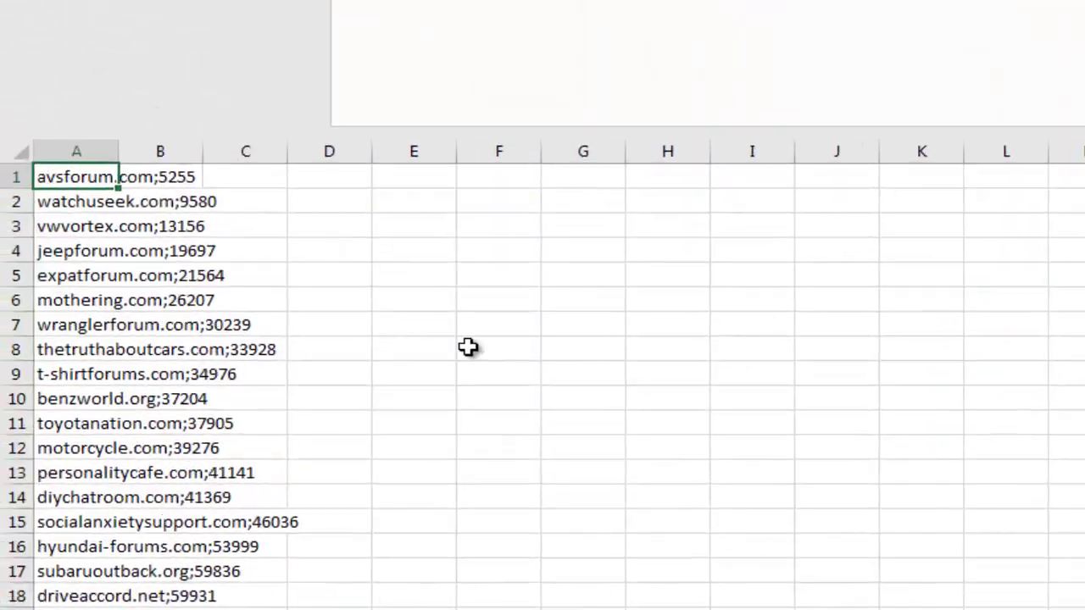
click(182, 300)
scroll(181, 302, down, 20)
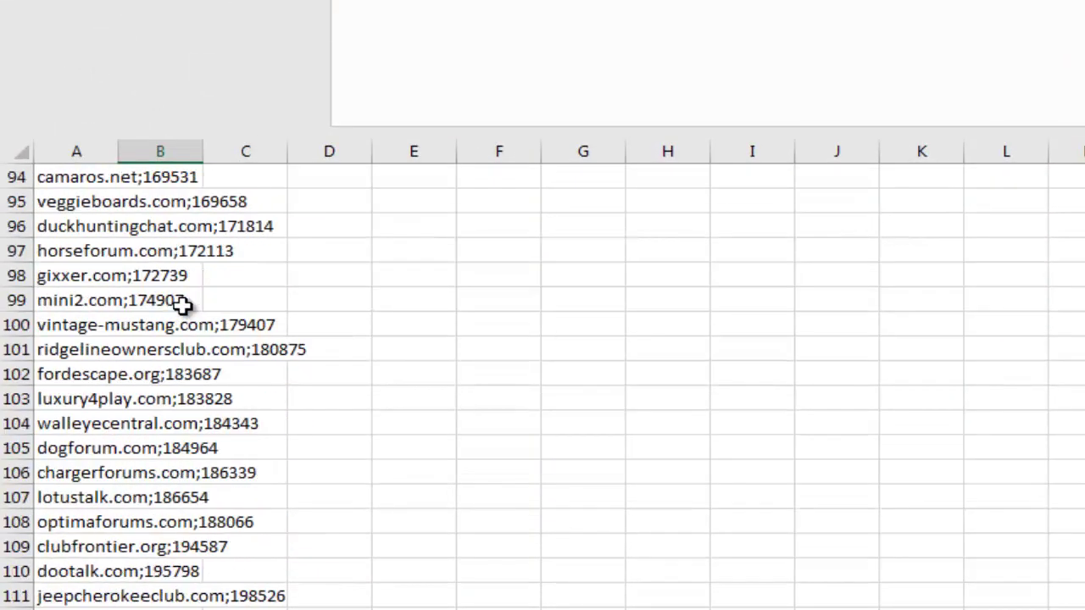
scroll(181, 303, down, 20)
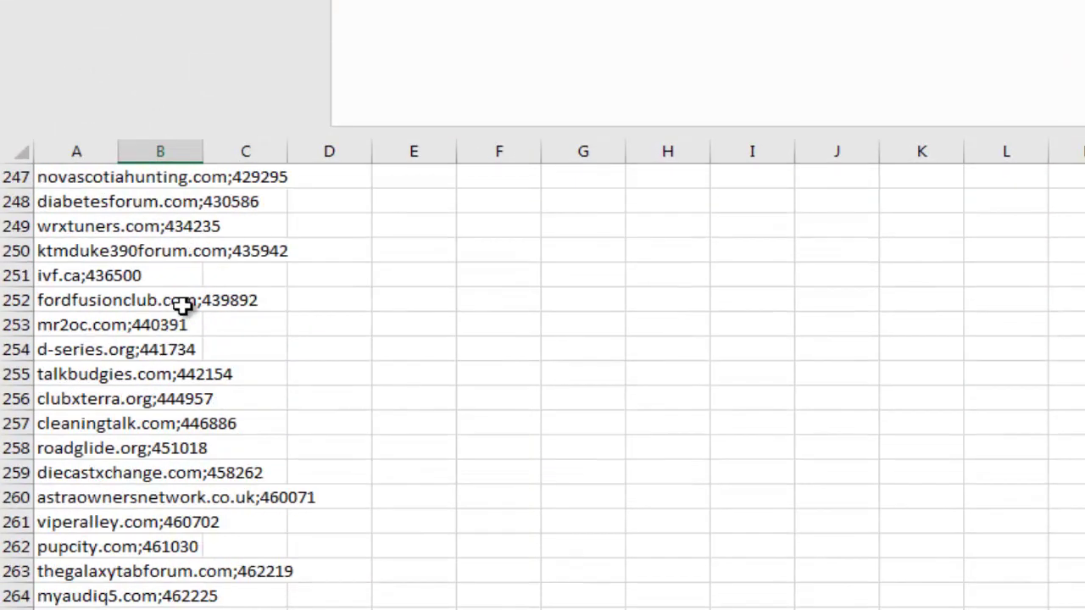
scroll(183, 306, down, 20)
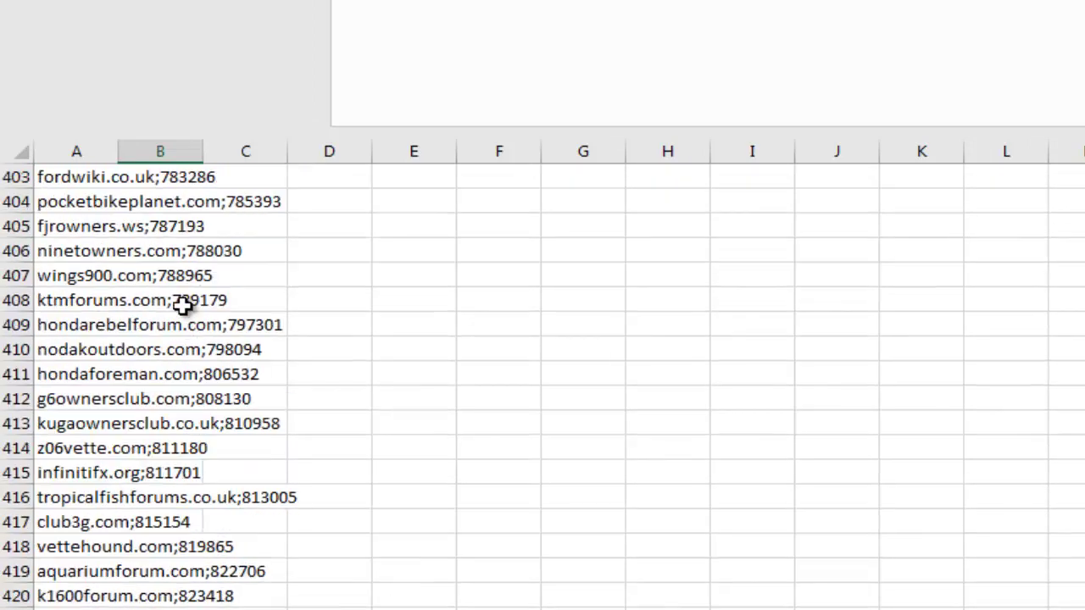
scroll(183, 306, down, 20)
scroll(178, 309, up, 4)
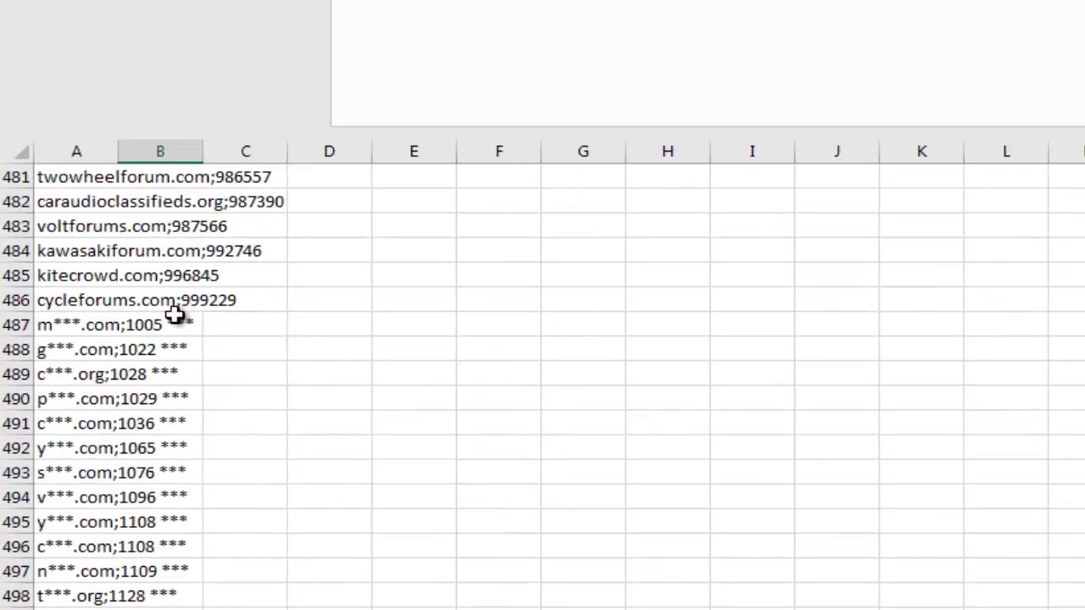
click(75, 305)
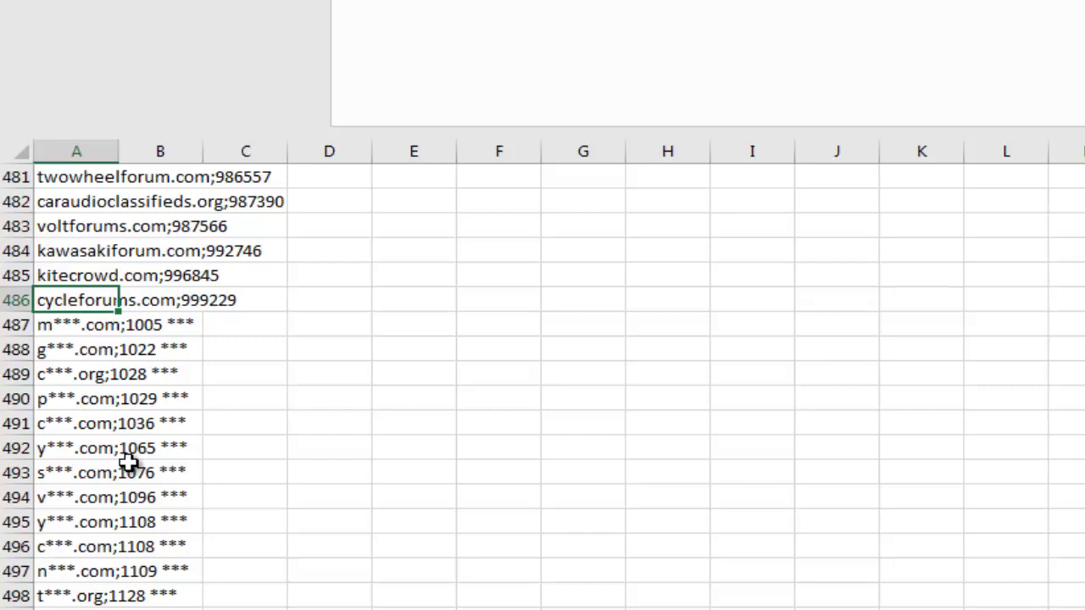
scroll(127, 461, up, 2)
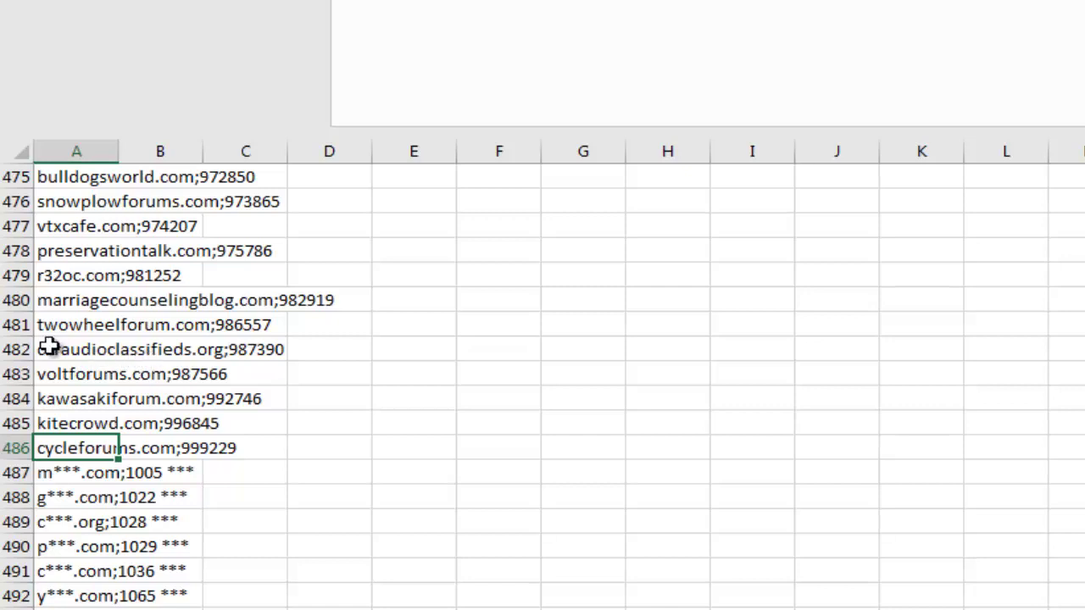
Select the last six unmasked domains in cells A481:A486.
click(93, 342)
drag(64, 323, 53, 560)
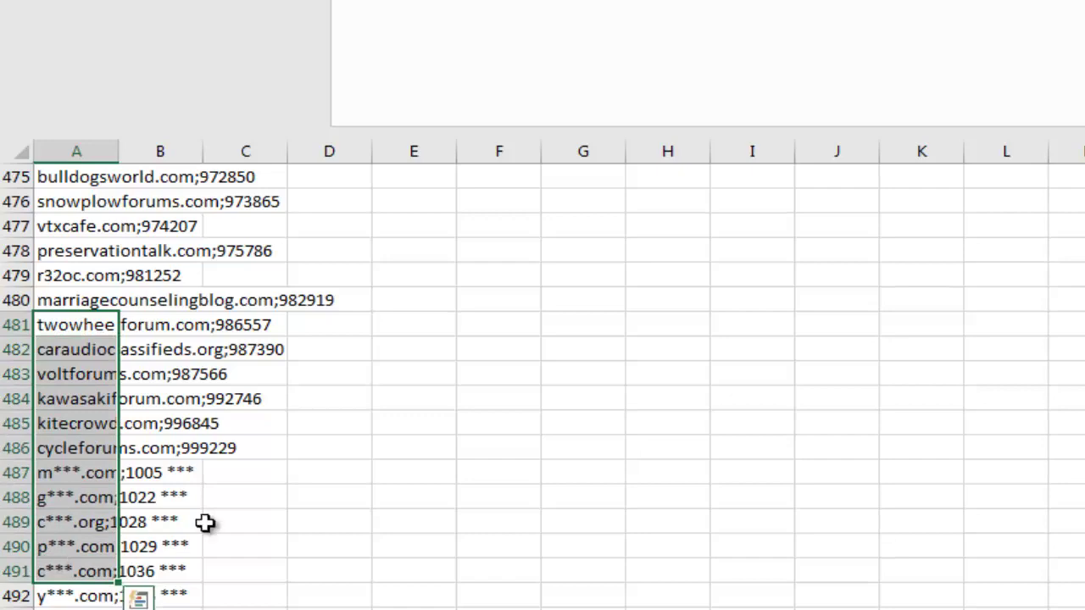
click(417, 482)
drag(79, 449, 85, 315)
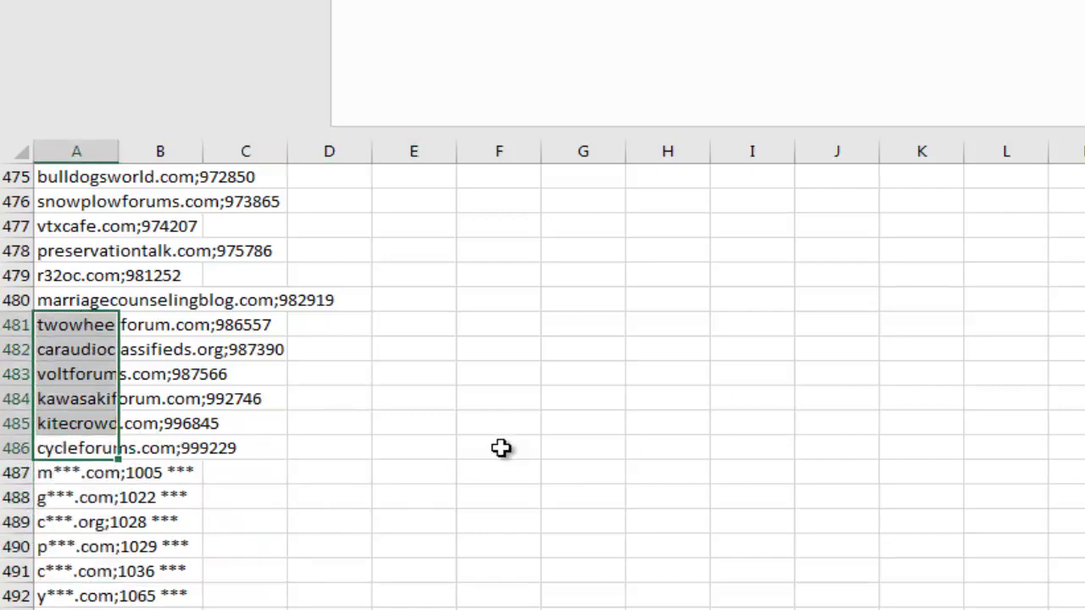
scroll(501, 448, up, 5)
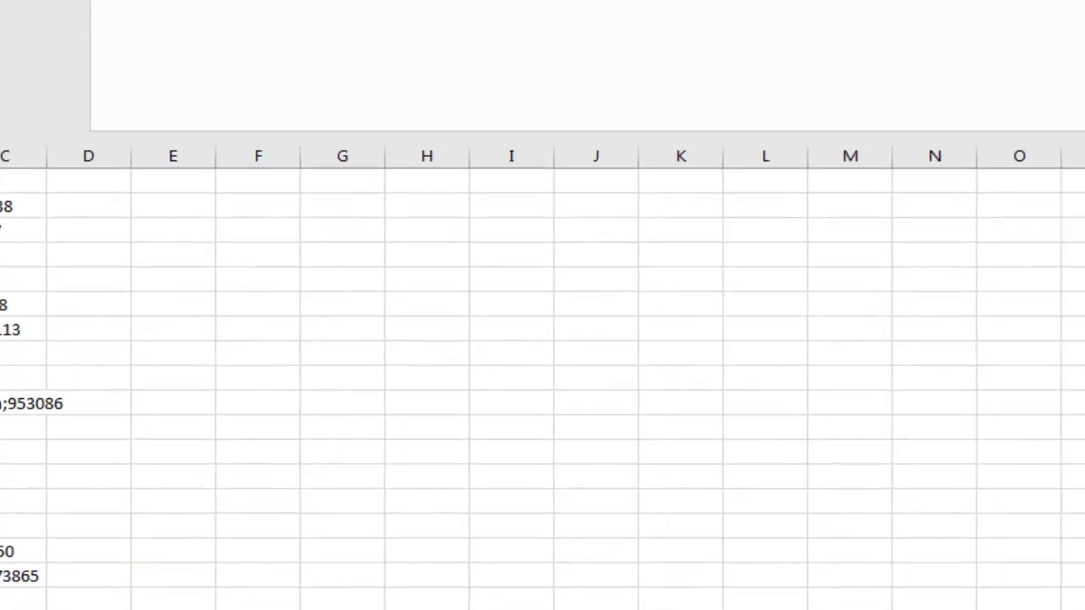
scroll(543, 381, down, 3)
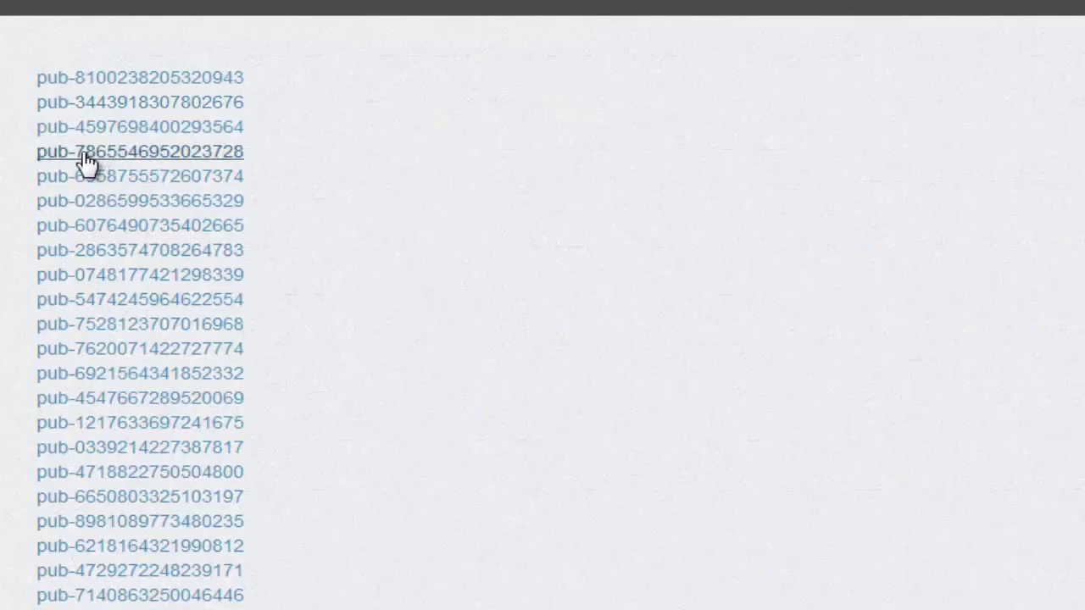
Look up the websites sharing one pub- AdSense ID and scroll through the 187 results.
click(84, 175)
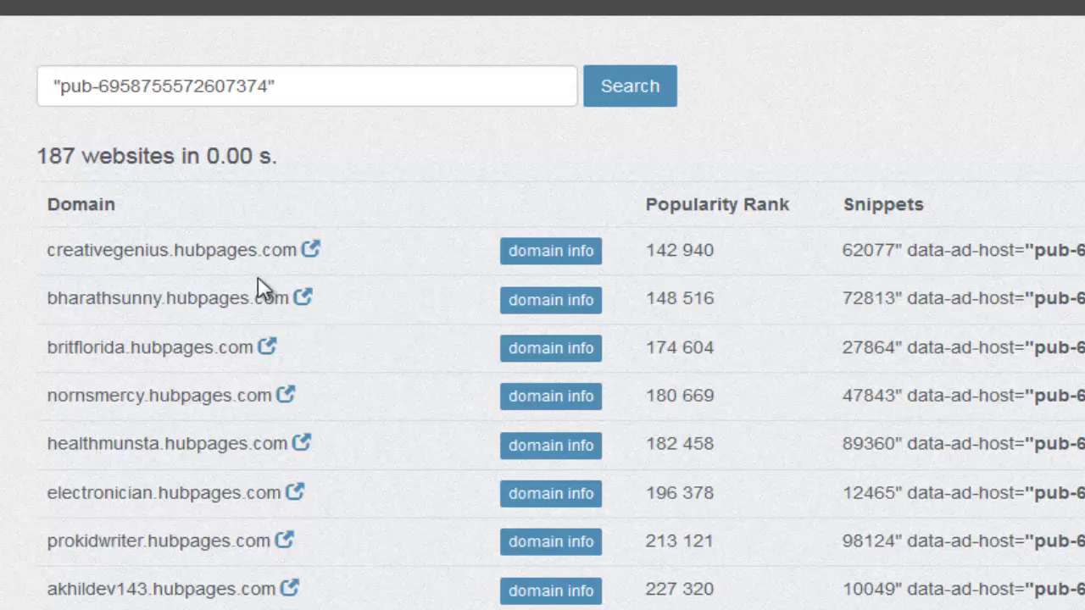
scroll(181, 543, down, 3)
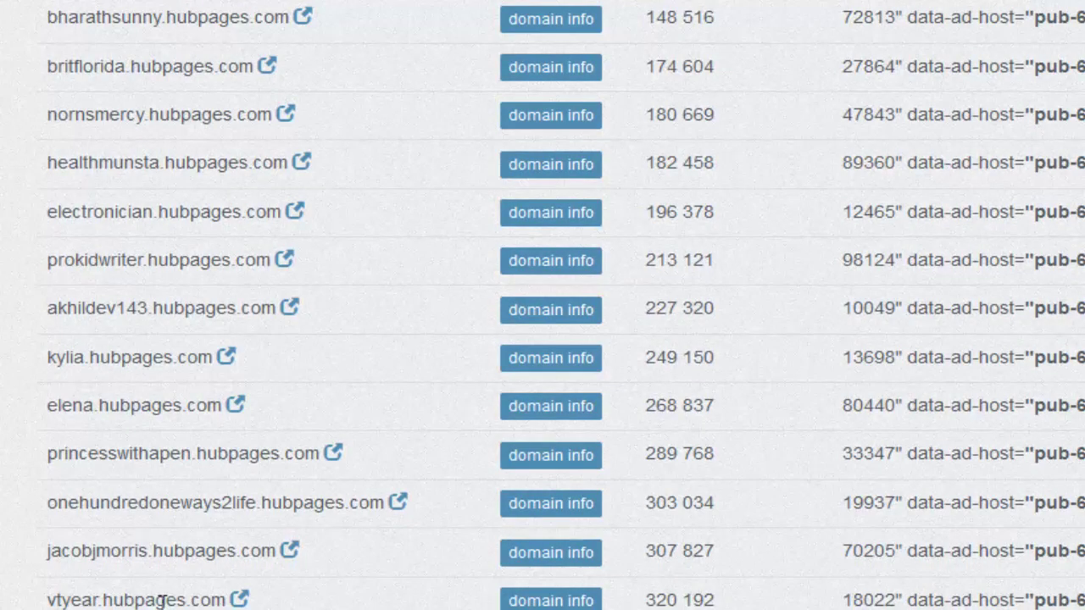
scroll(166, 600, down, 3)
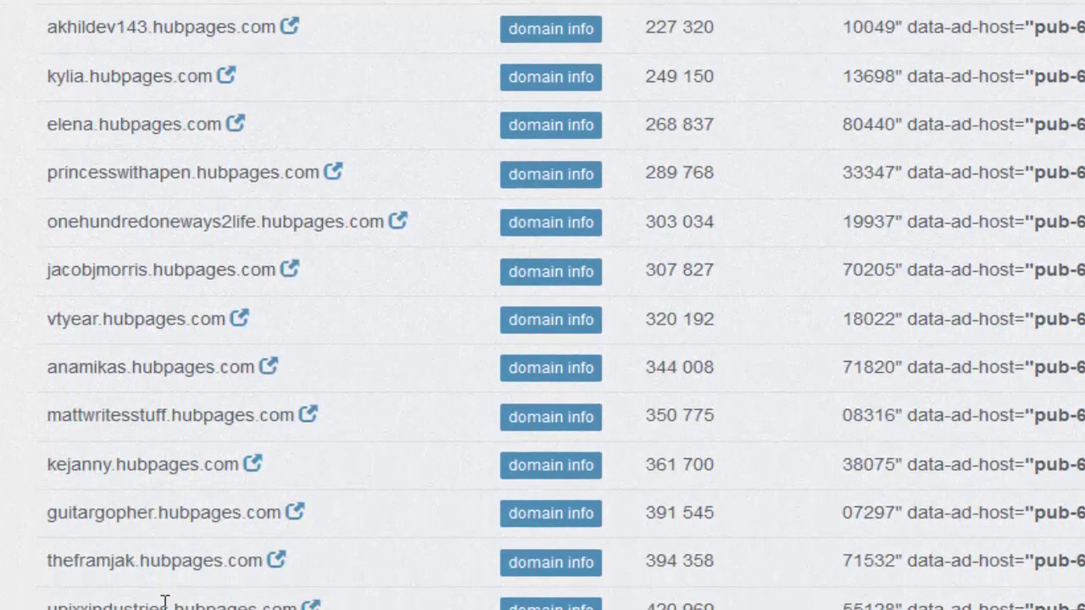
scroll(165, 600, up, 6)
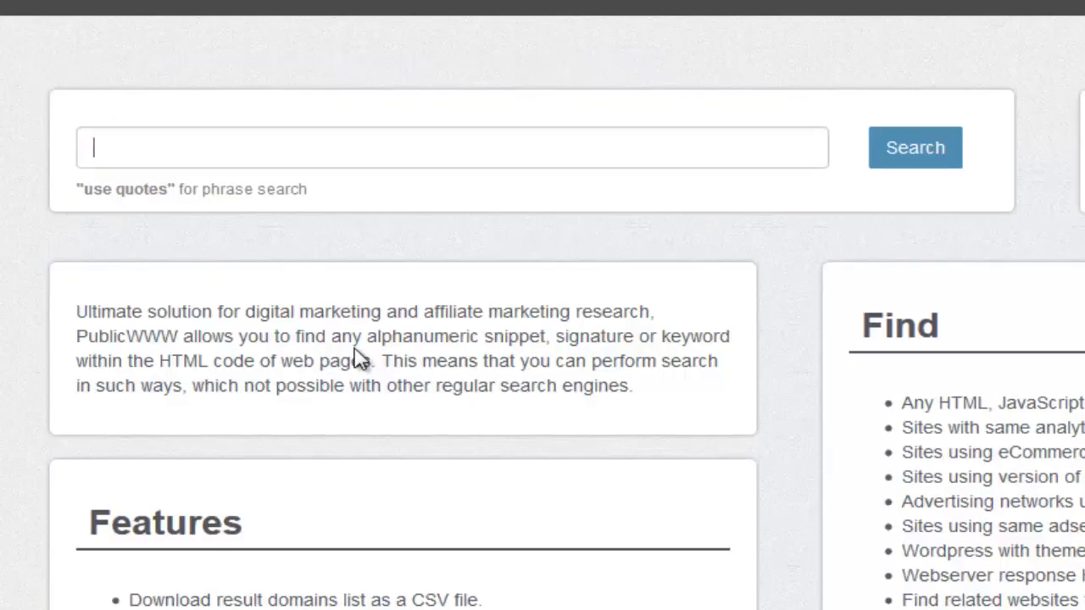
scroll(467, 356, down, 6)
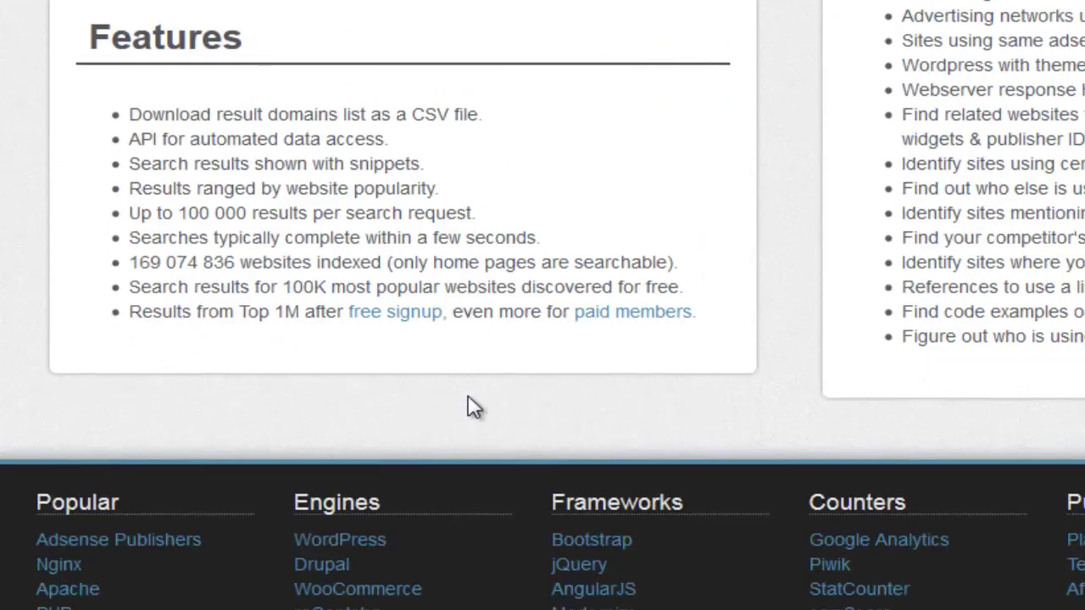
From the WordPress versions list, search for WordPress 3.9.6 and check its 592-website count.
click(359, 528)
scroll(110, 528, down, 8)
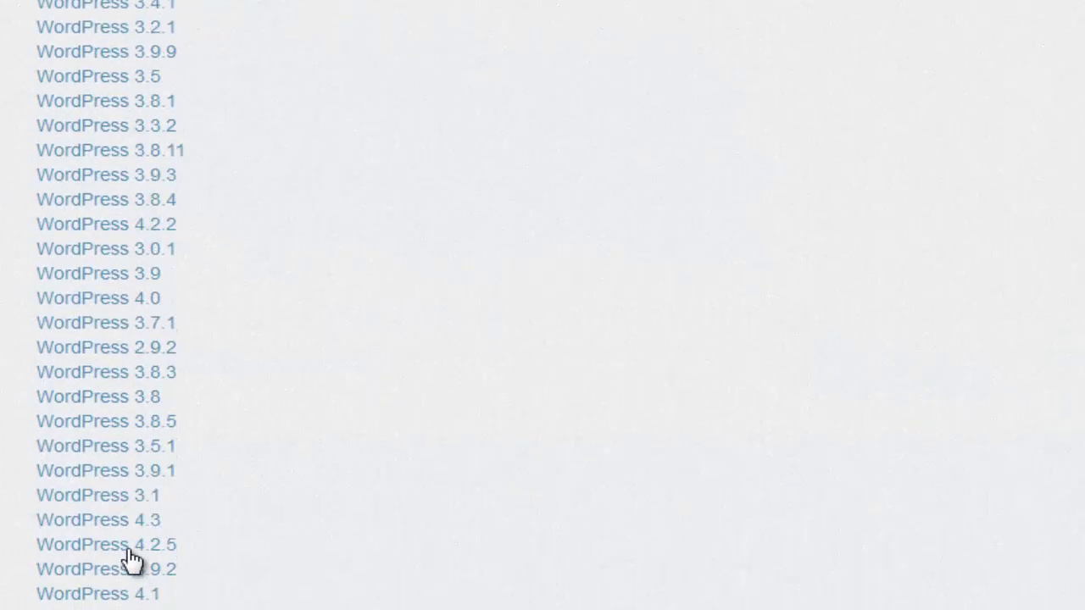
scroll(101, 387, down, 10)
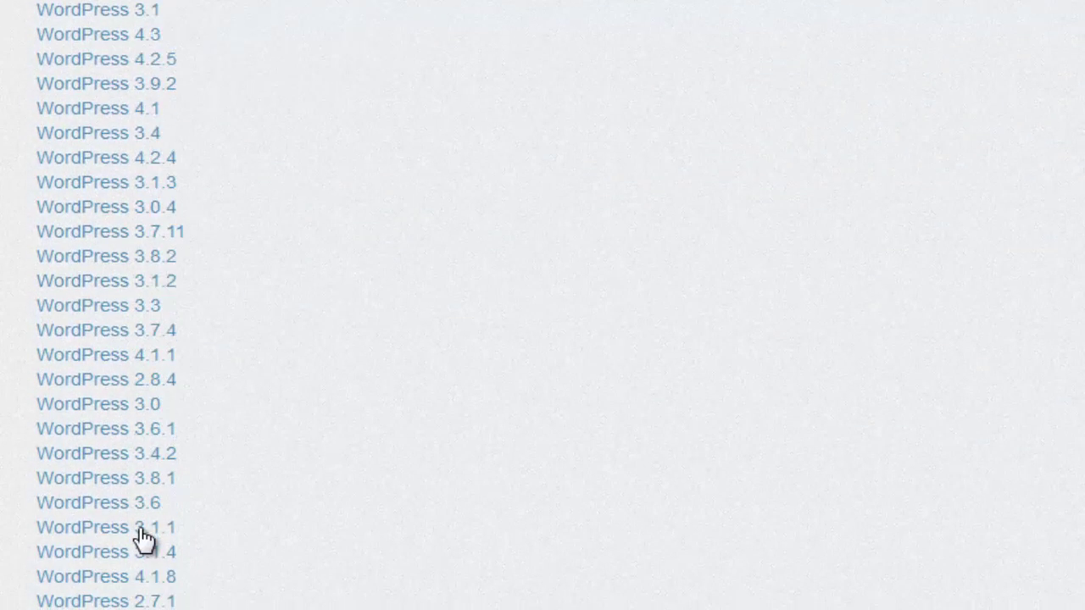
scroll(98, 513, down, 10)
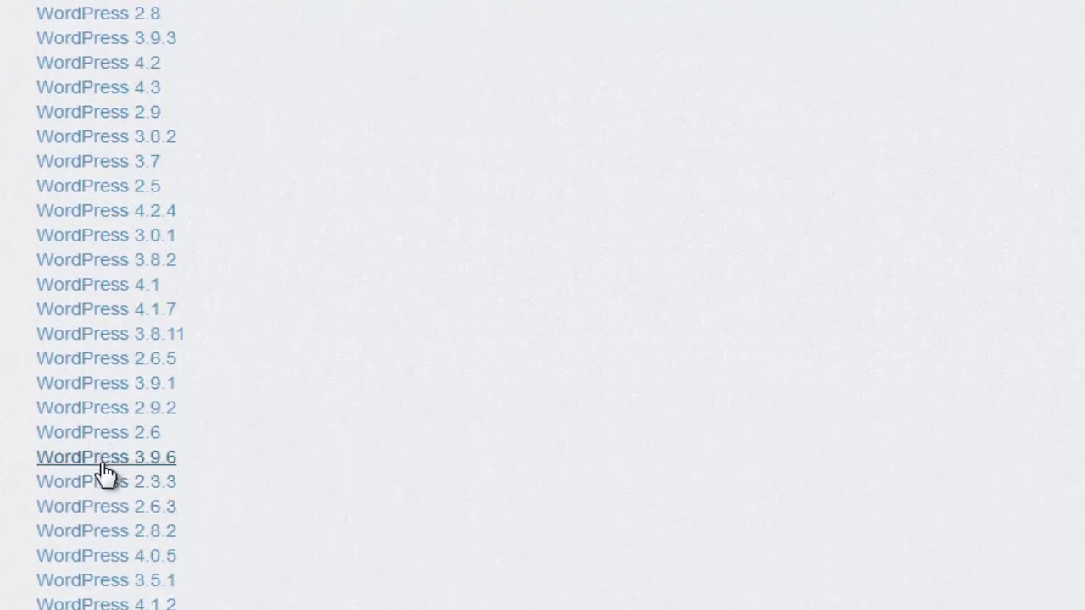
click(102, 462)
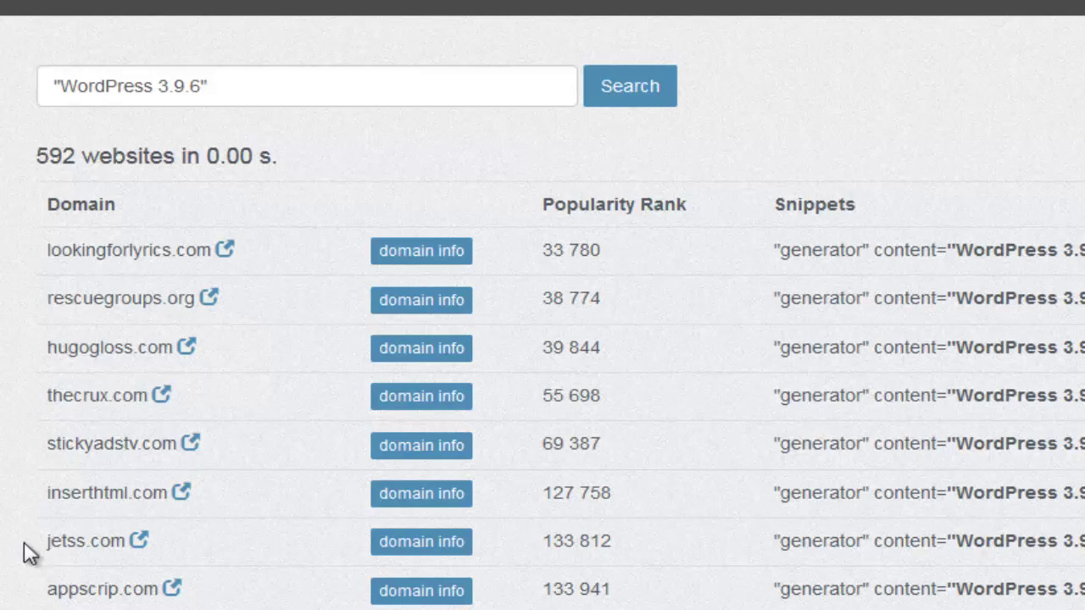
scroll(25, 552, down, 10)
scroll(25, 553, up, 10)
drag(65, 161, 72, 161)
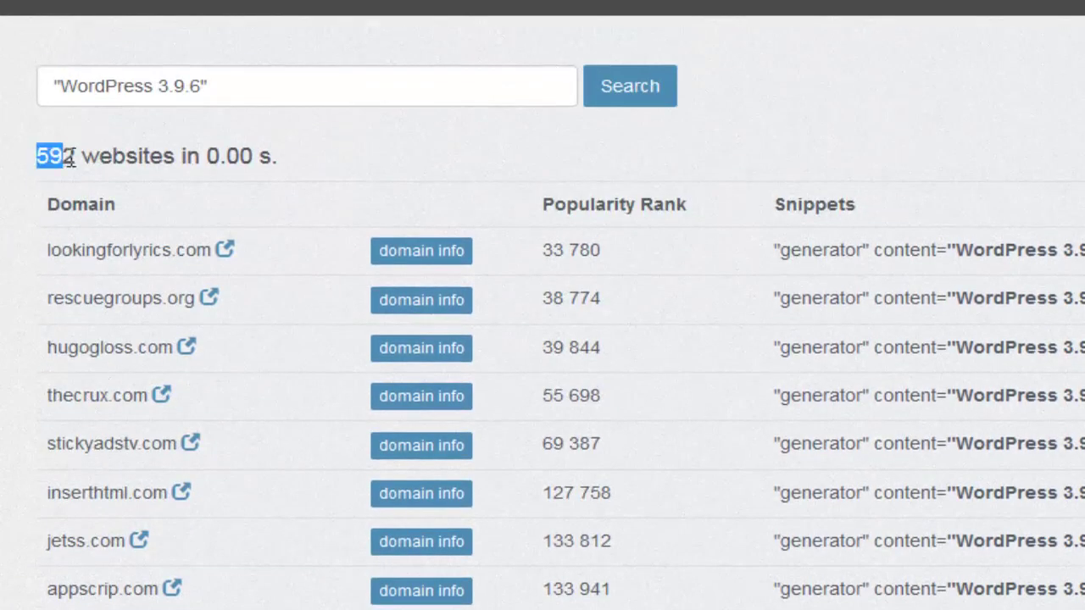
click(71, 161)
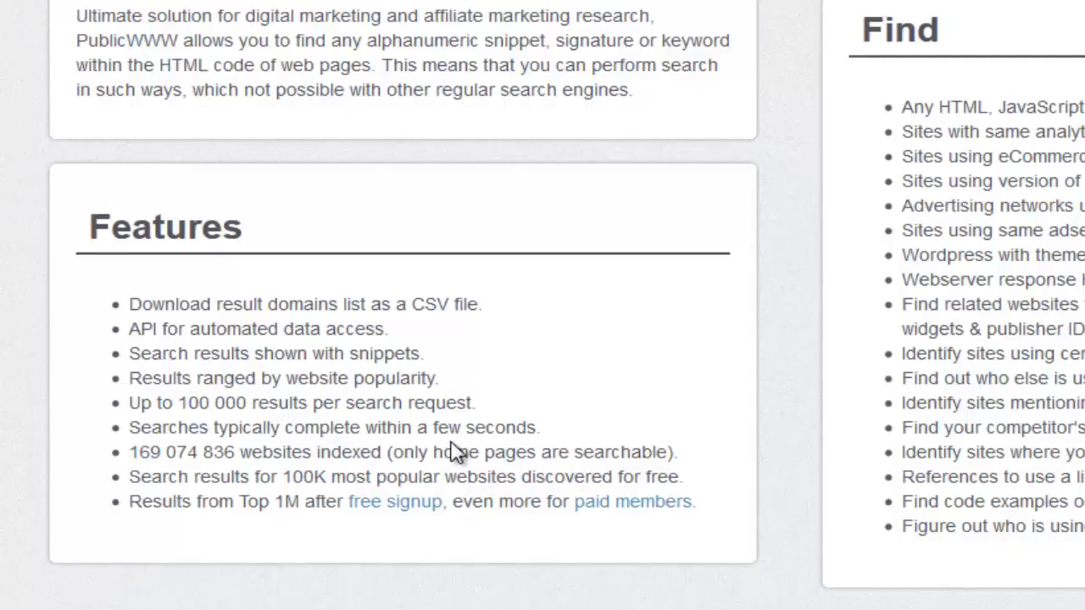
Search for websites using StatCounter and check its 100000-website result count.
scroll(454, 451, down, 2)
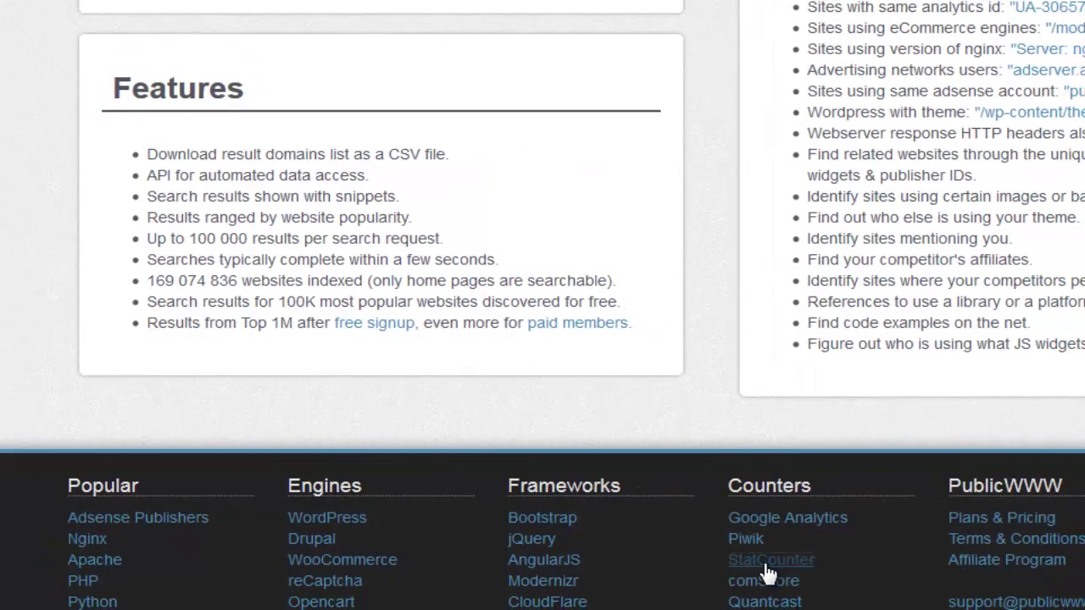
click(766, 566)
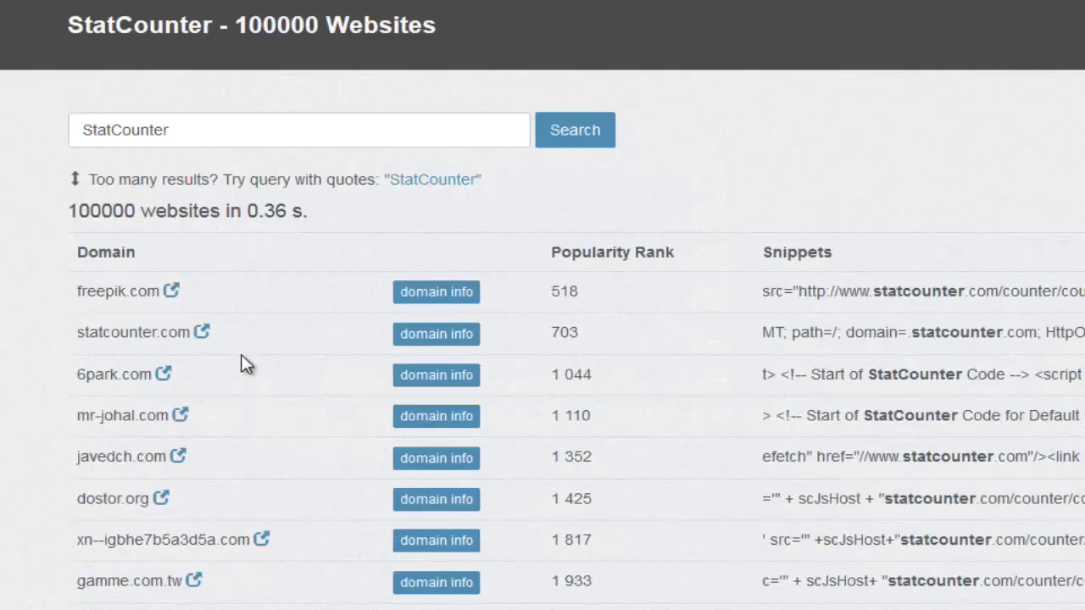
drag(70, 212, 163, 220)
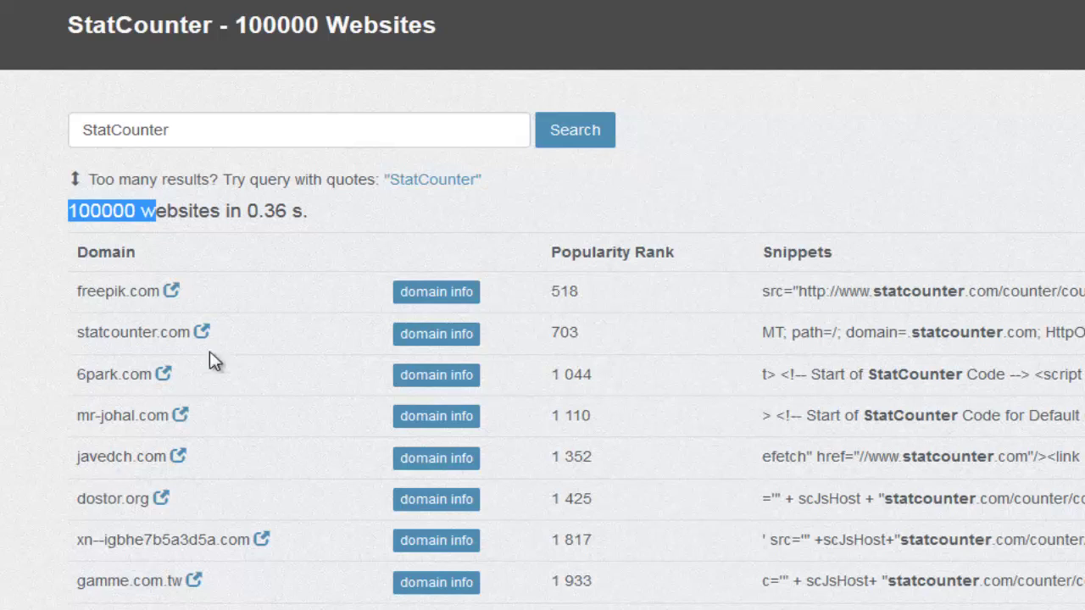
click(235, 316)
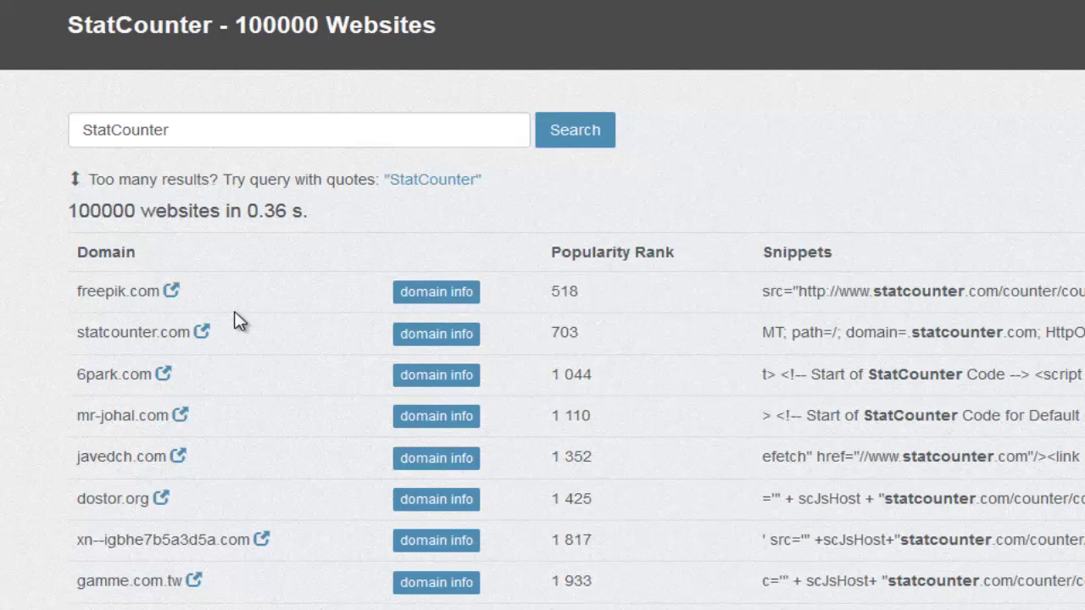
scroll(274, 340, down, 8)
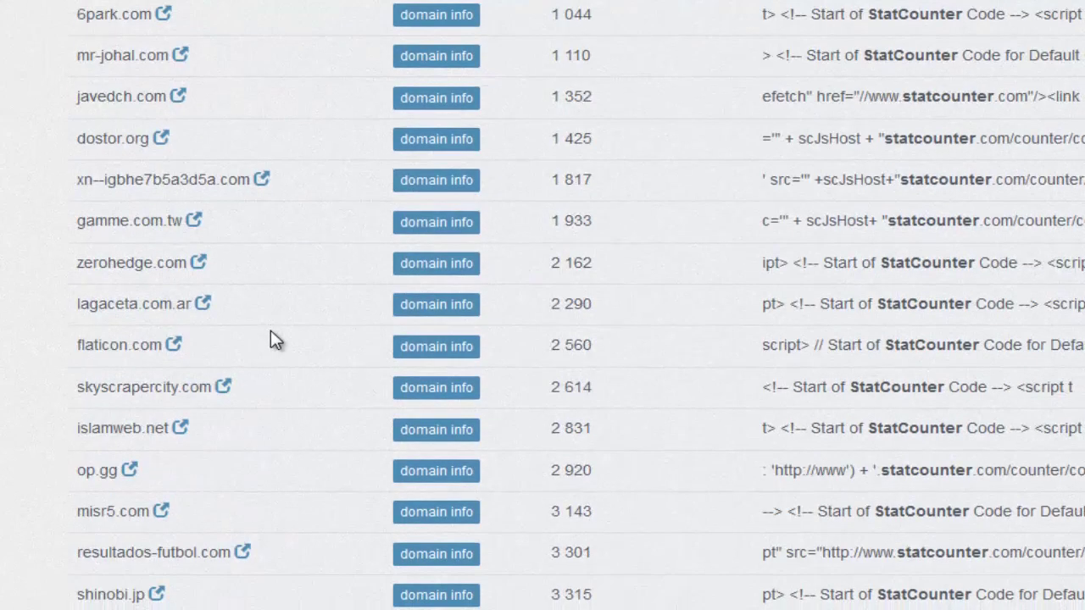
scroll(272, 338, up, 10)
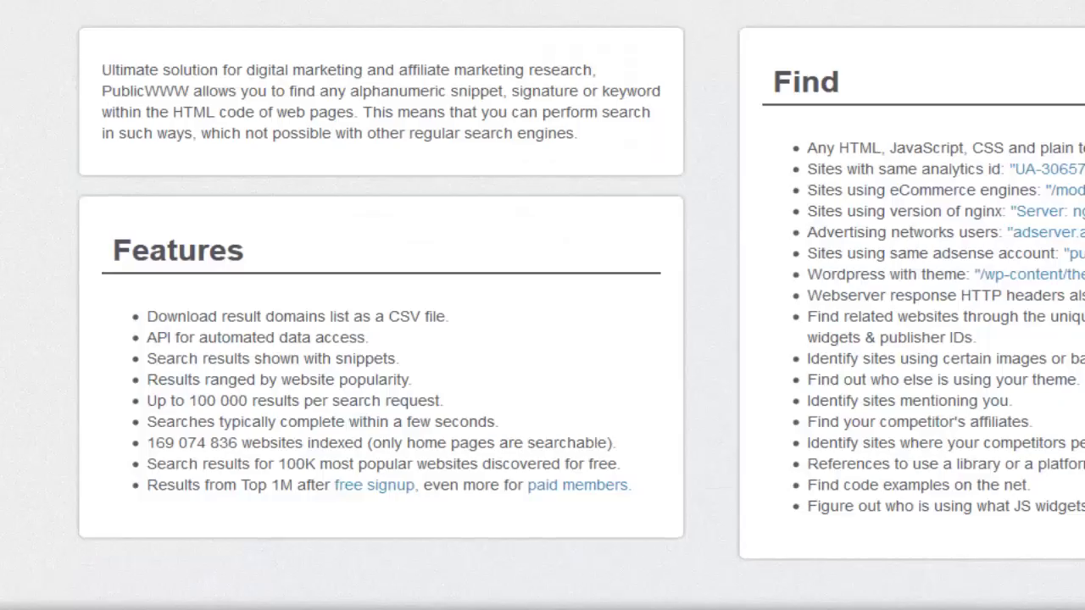
On the OnePress Social Locker plugin page, confirm the Active Installs: 10,000+ figure.
scroll(806, 526, up, 3)
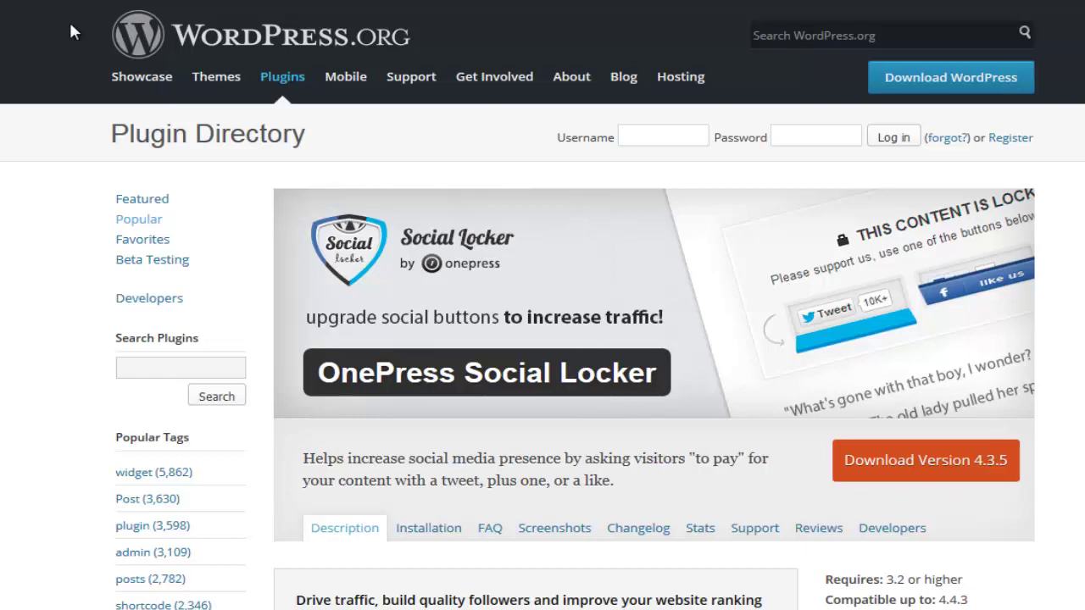
scroll(65, 262, down, 4)
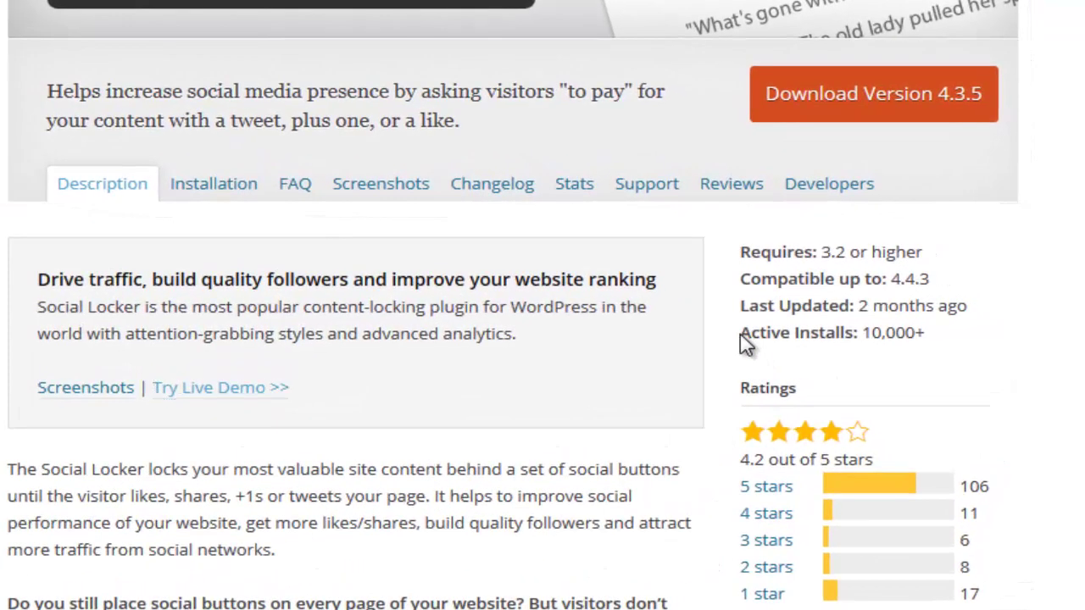
drag(832, 334, 760, 350)
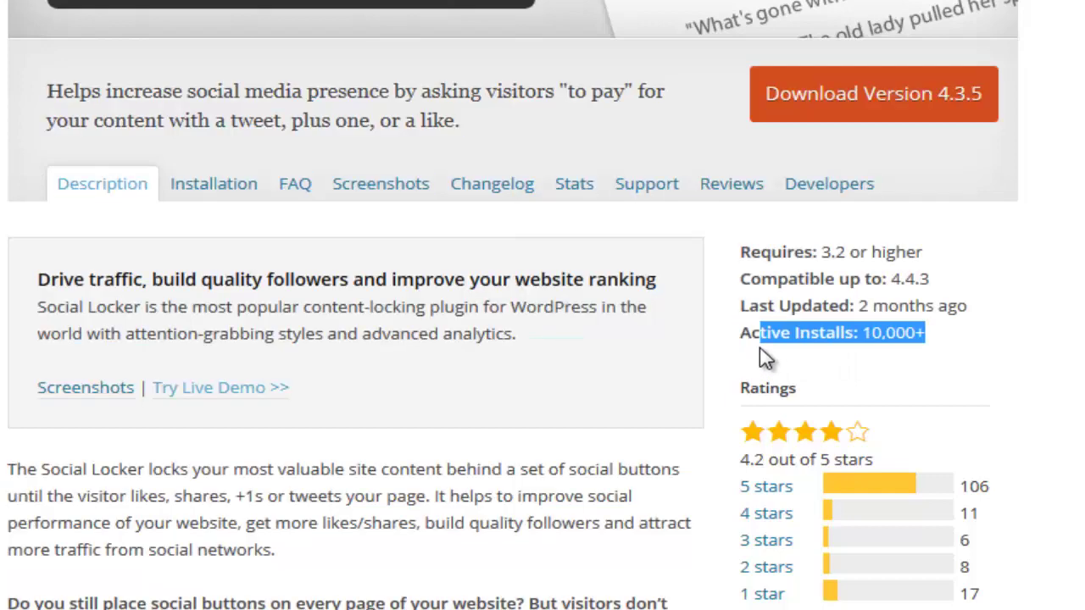
click(764, 357)
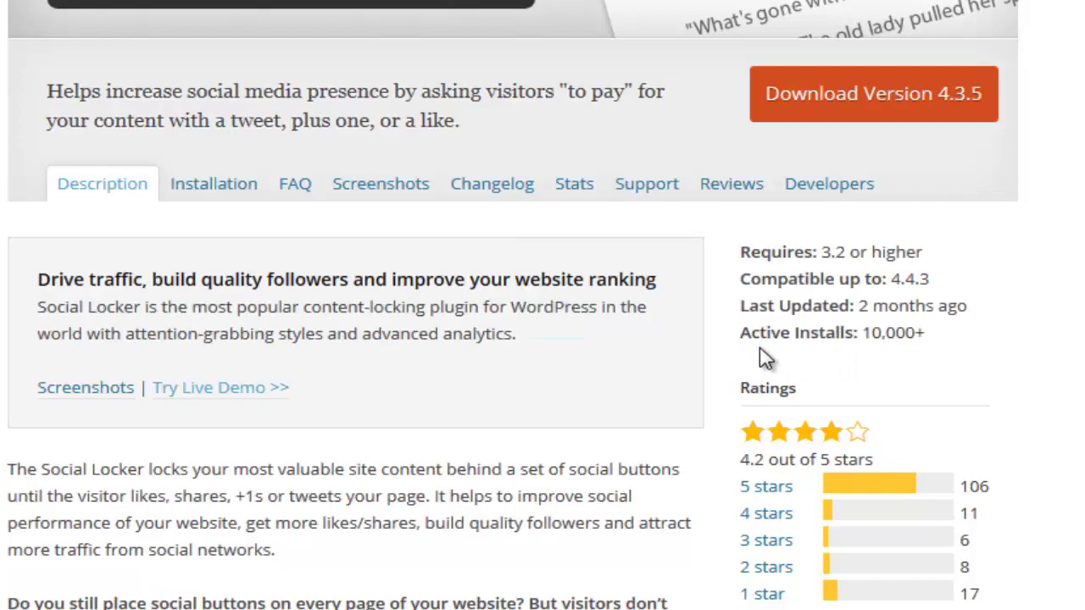
scroll(758, 351, up, 5)
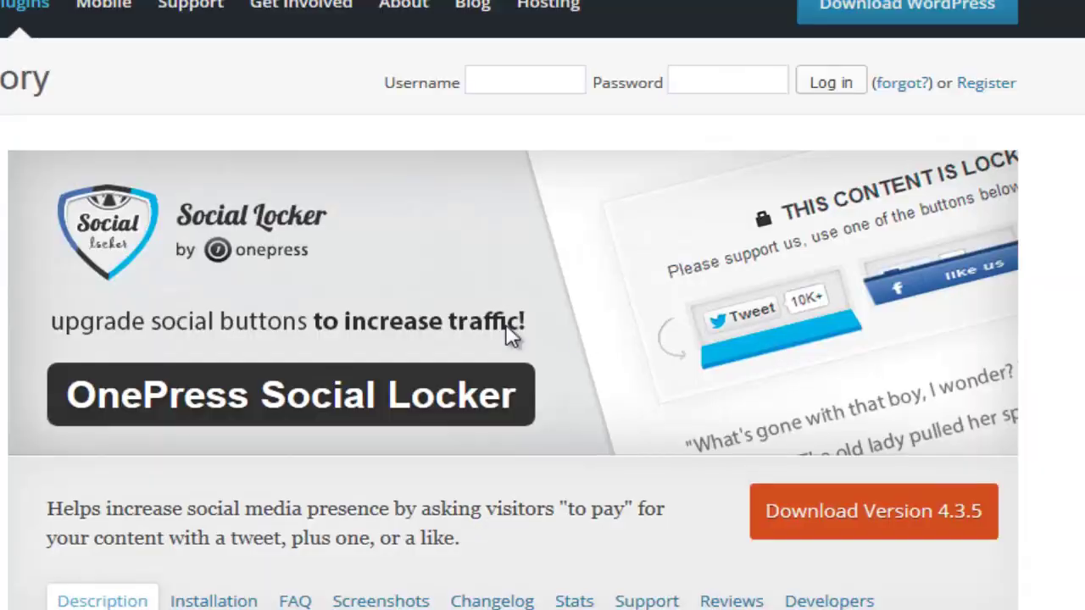
scroll(515, 477, down, 1)
scroll(519, 479, down, 2)
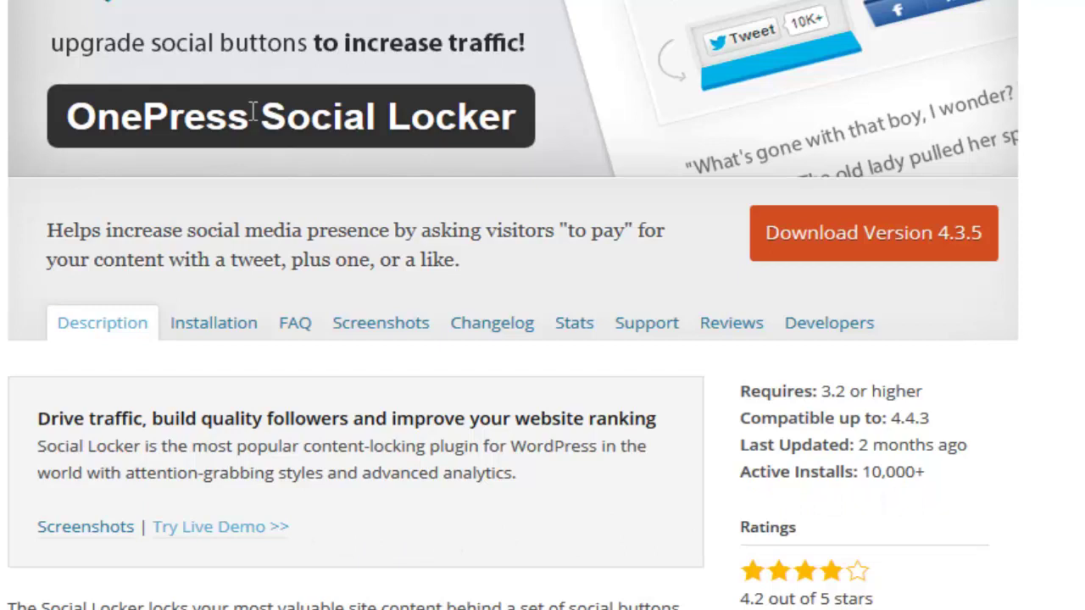
Open the Social Locker live demo and inspect its page source and locked content box markup.
click(246, 532)
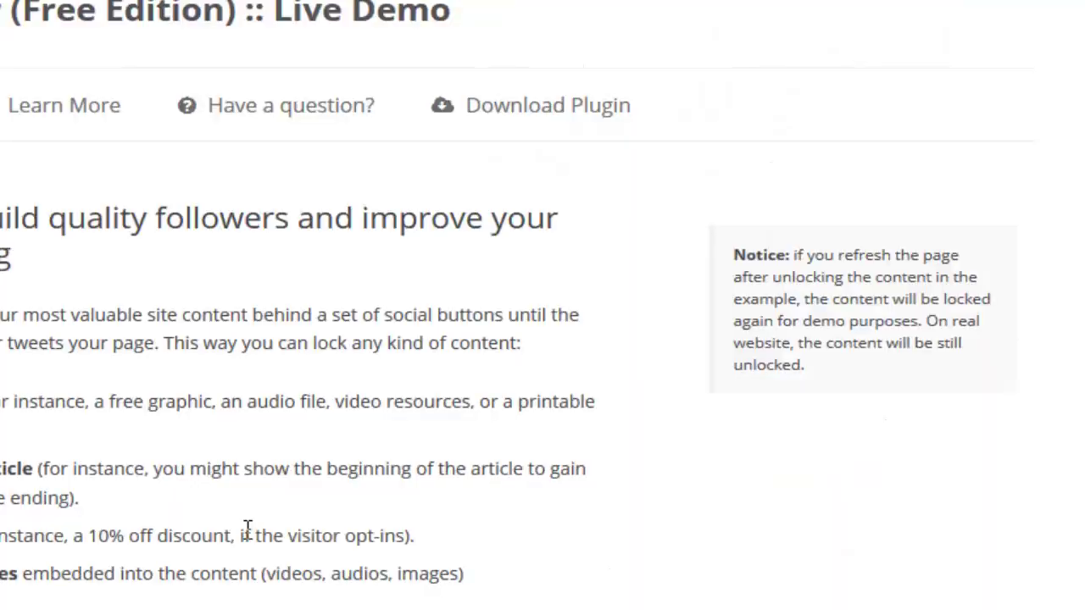
scroll(254, 537, down, 5)
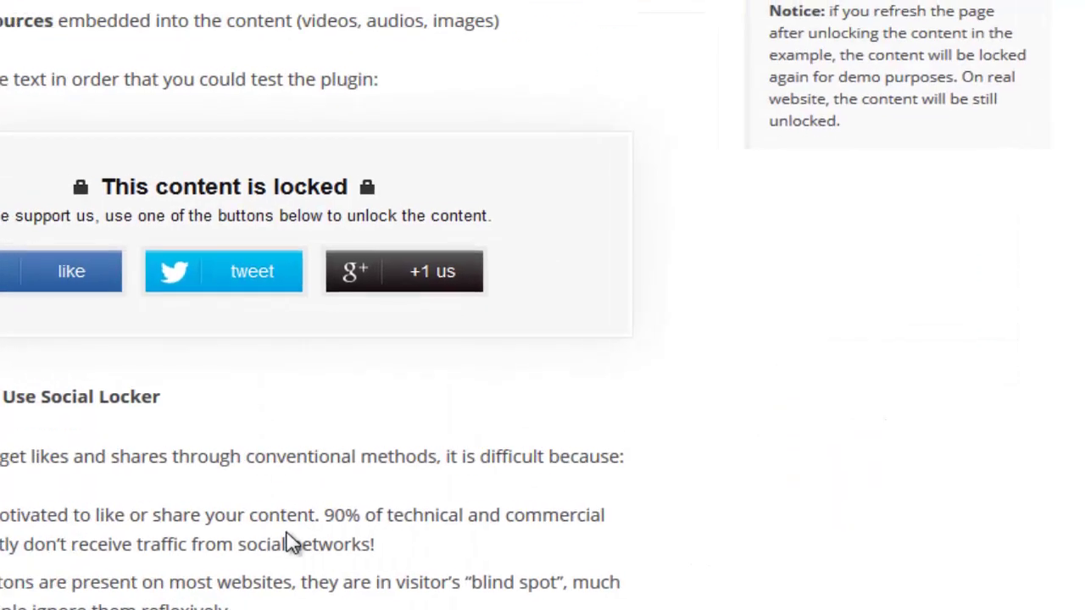
scroll(424, 557, down, 3)
scroll(420, 564, up, 3)
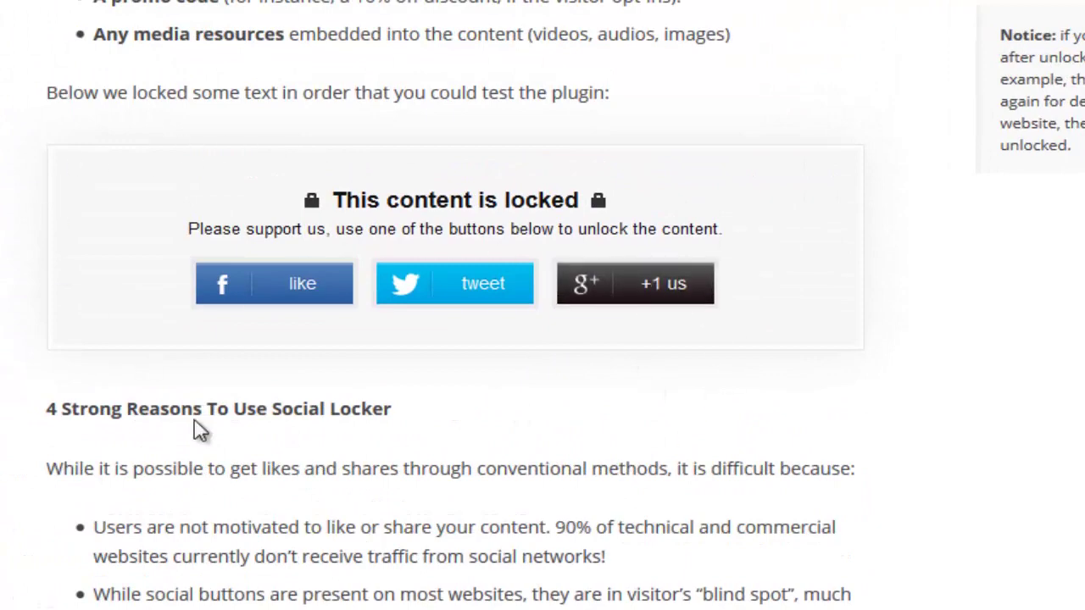
right_click(188, 186)
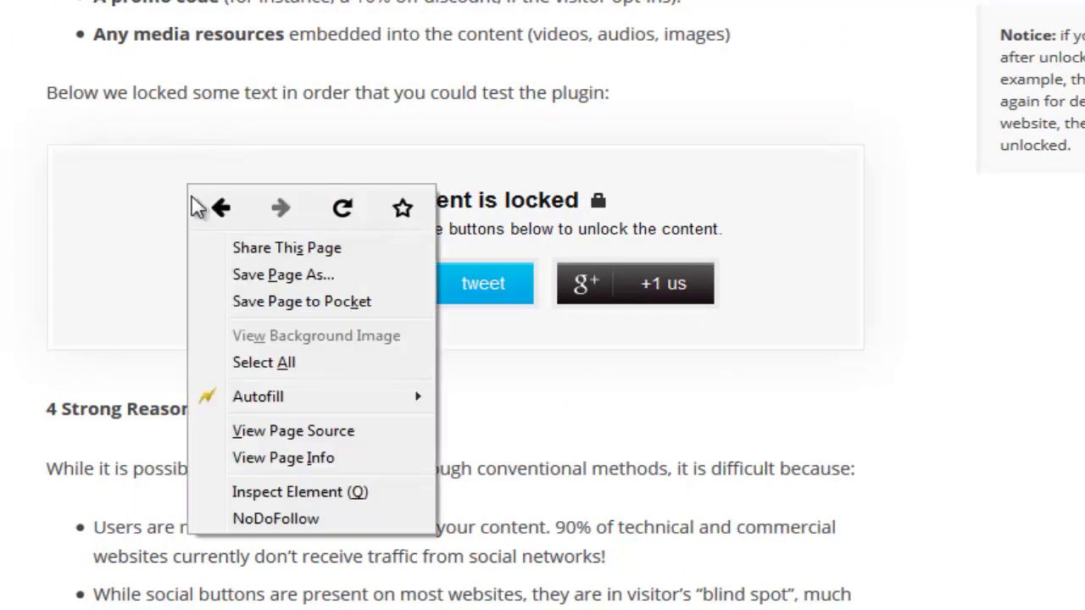
click(280, 432)
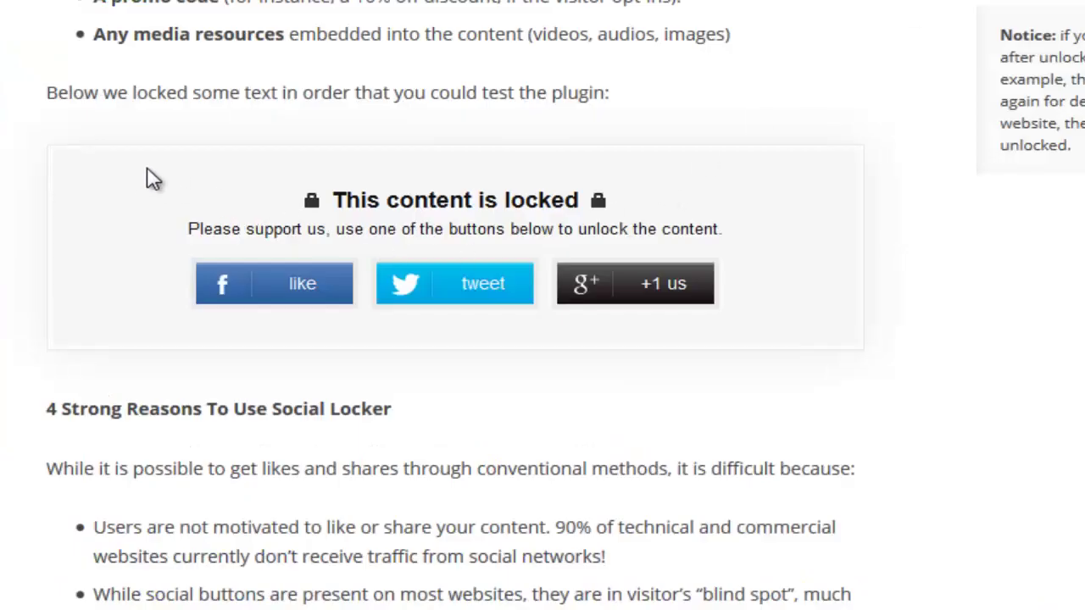
right_click(139, 172)
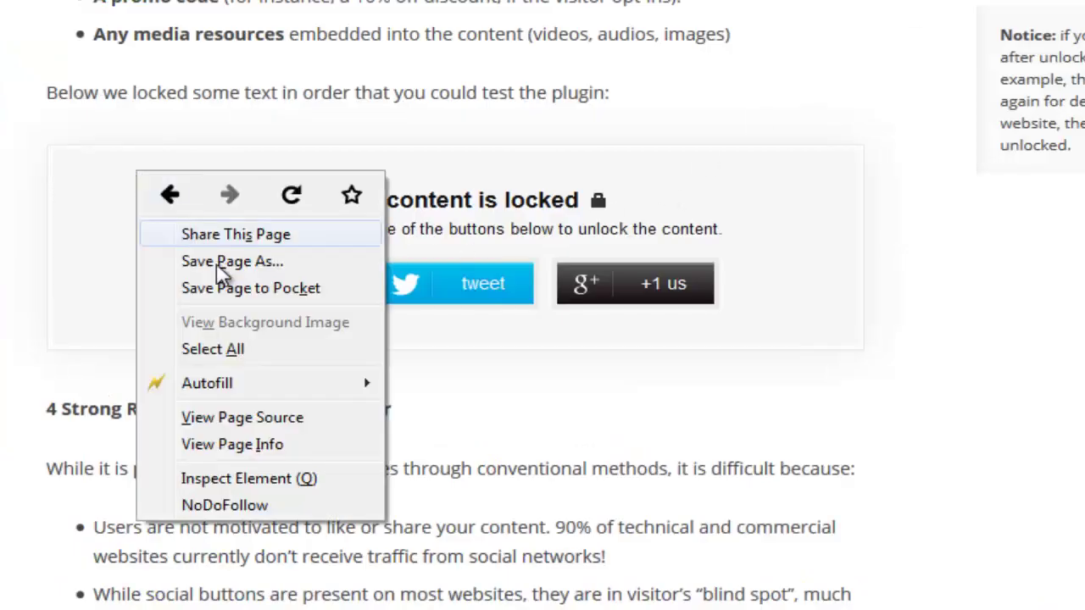
click(203, 479)
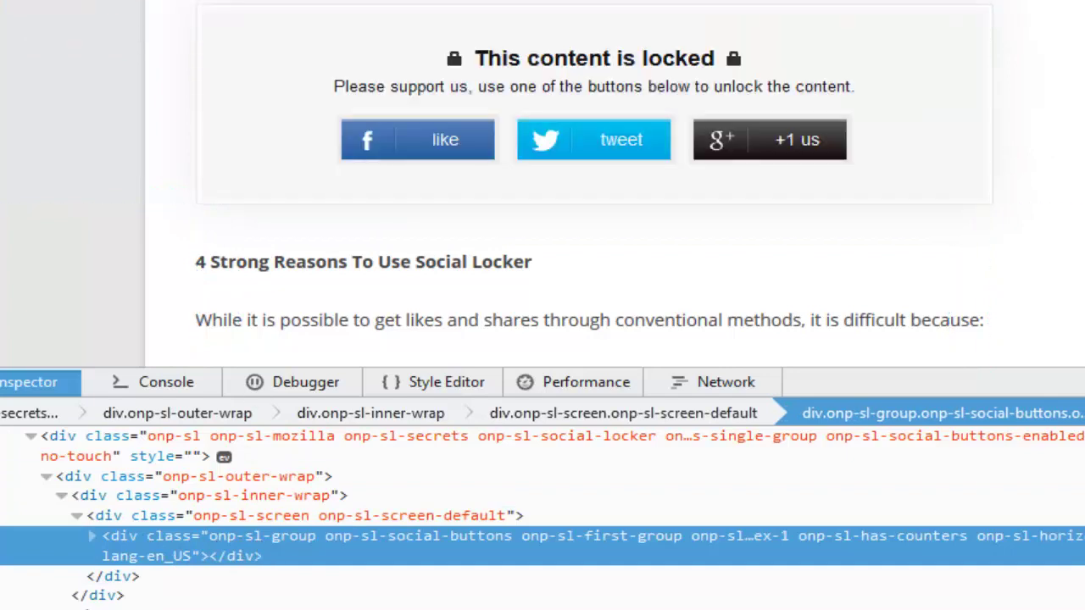
Search the demo's page source for 'onp' and select the onp-locker class name.
right_click(66, 297)
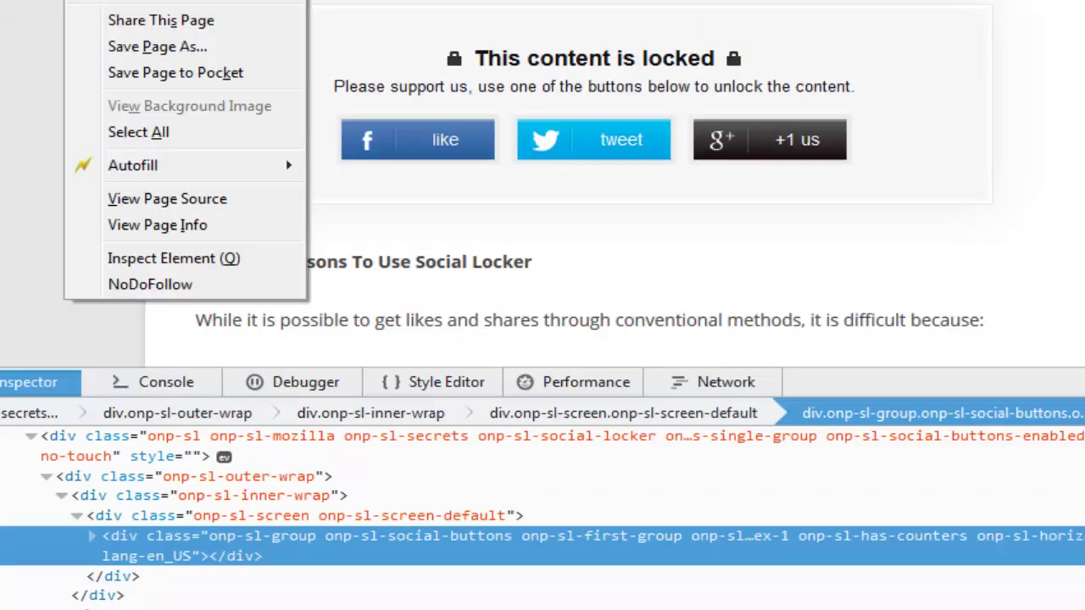
click(132, 207)
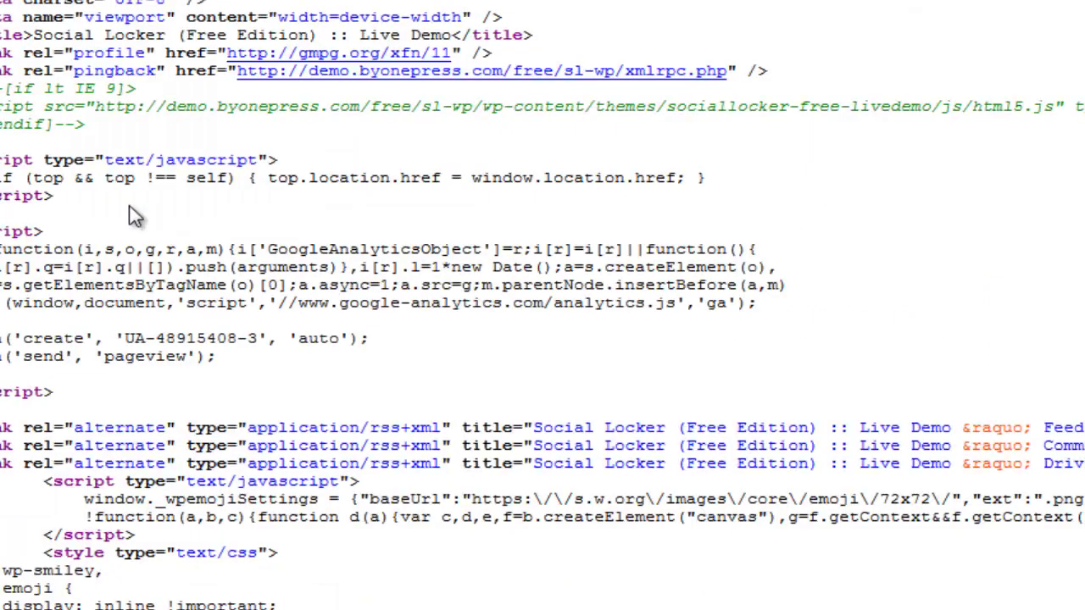
key(ctrl+f)
text(onp)
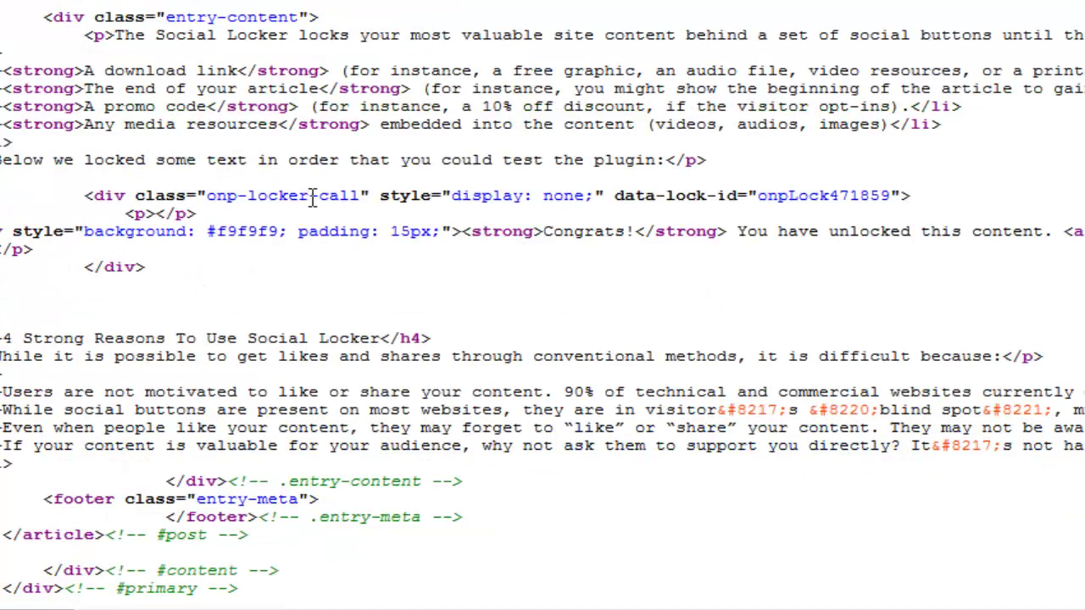
drag(308, 198, 212, 192)
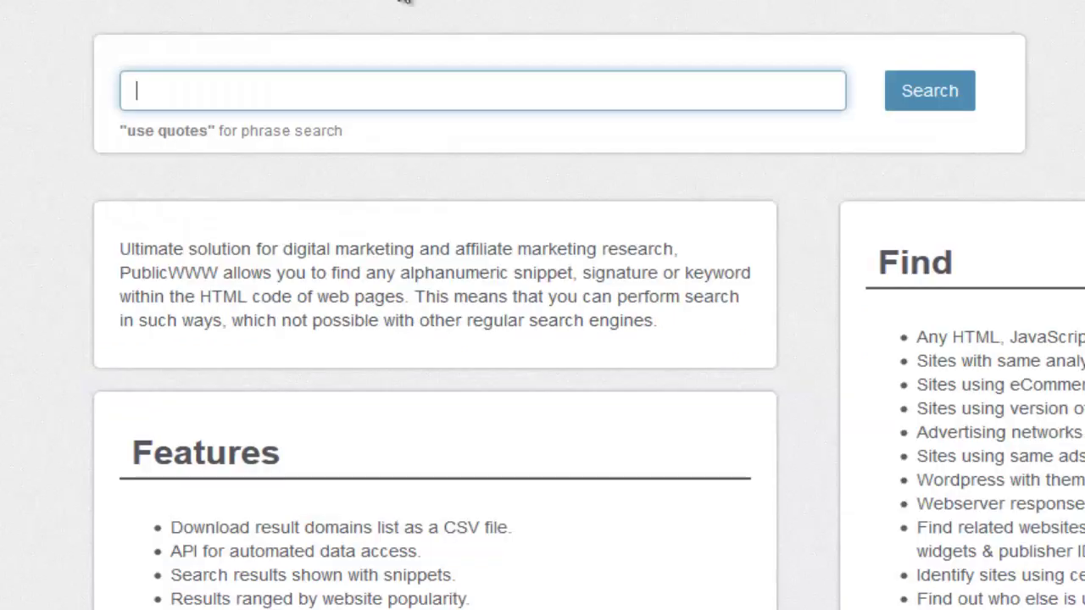
Search PublicWWW for onp-locker, then rerun it as the quoted phrase "onp-locker" (636 websites).
text(onp-locker)
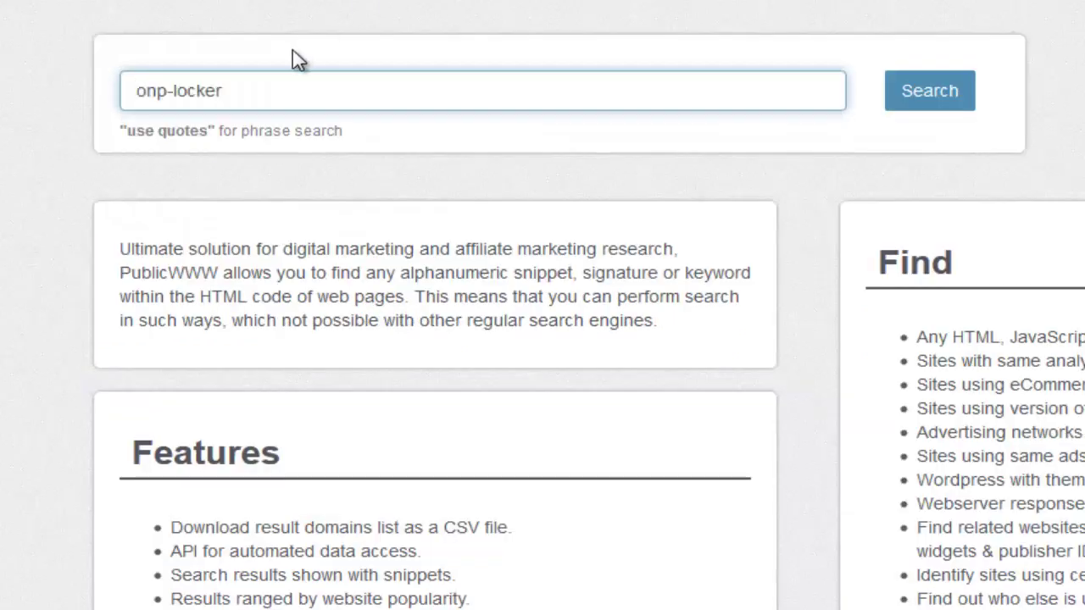
key(Return)
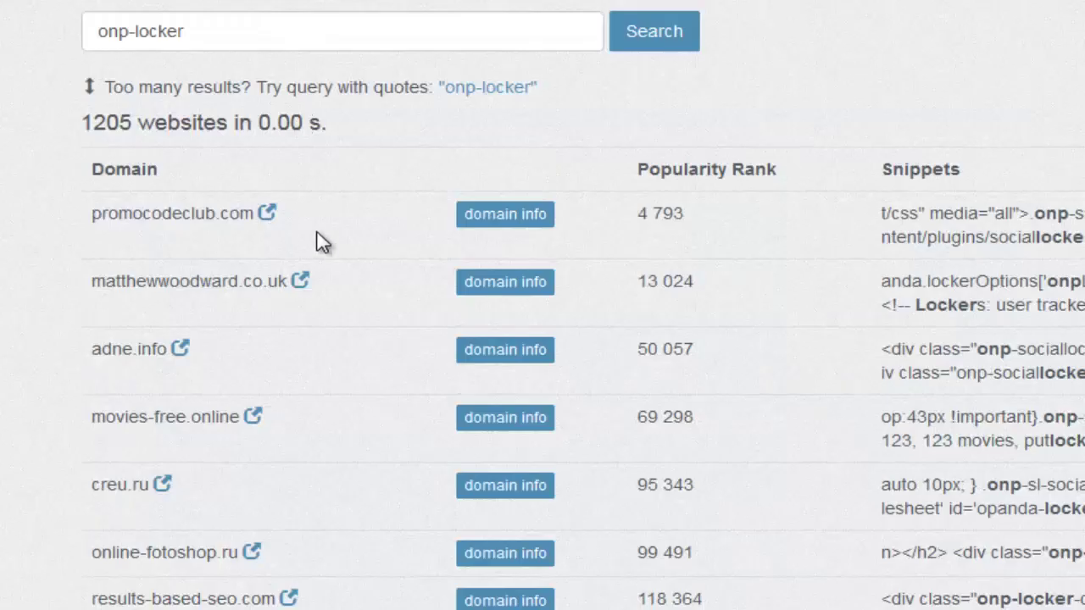
click(259, 36)
text(")
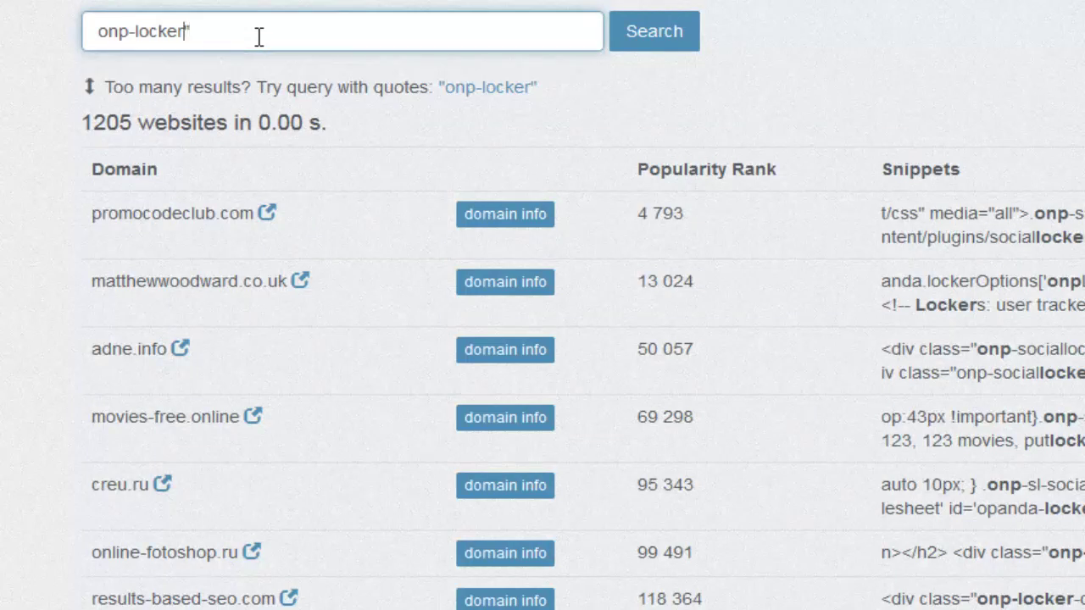
key(Left)
key(Left)
key(Left)
key(Left)
key(Left)
key(Left)
key(Left)
key(Left)
key(Left)
key(Left)
key(Left)
text(")
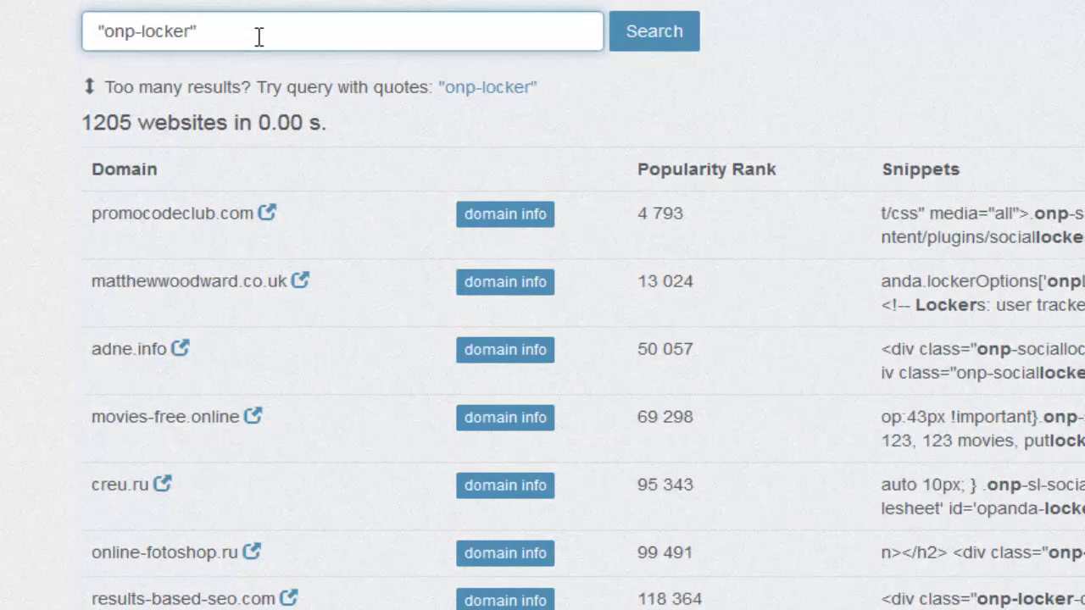
key(Return)
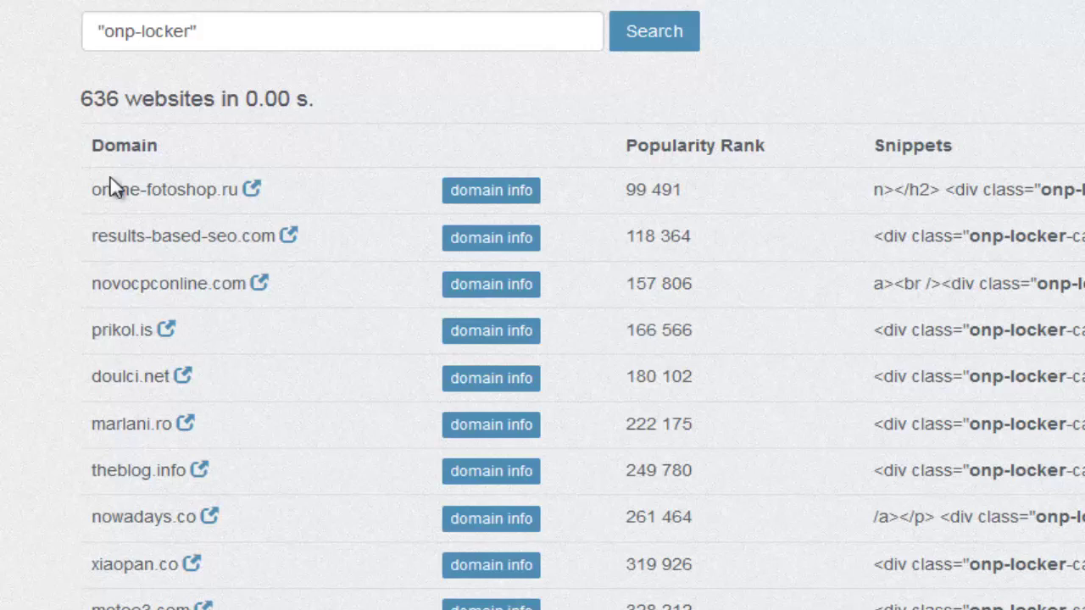
drag(89, 100, 126, 100)
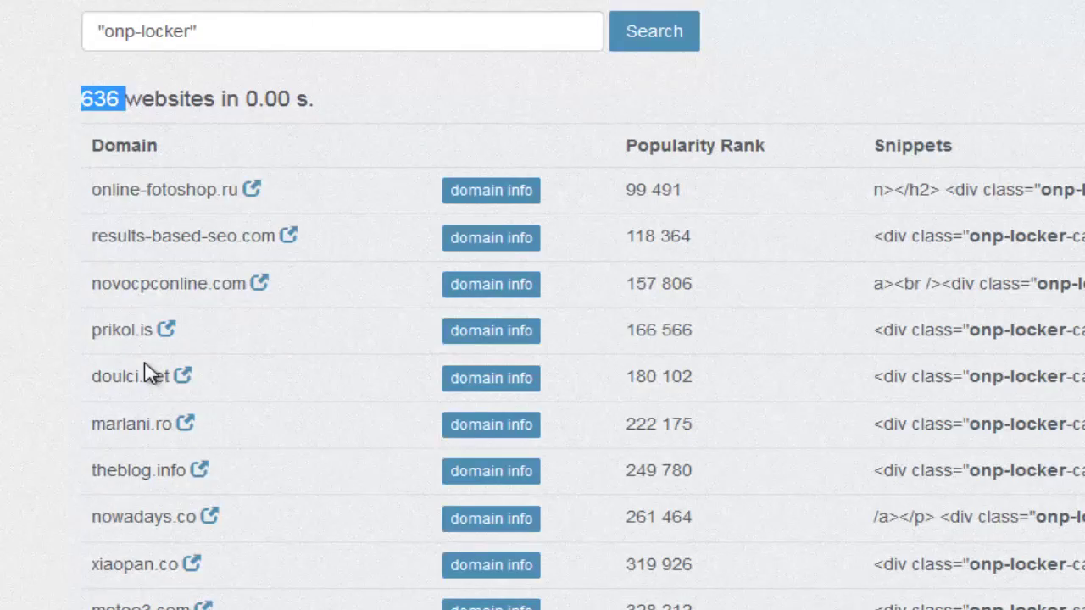
scroll(146, 373, down, 8)
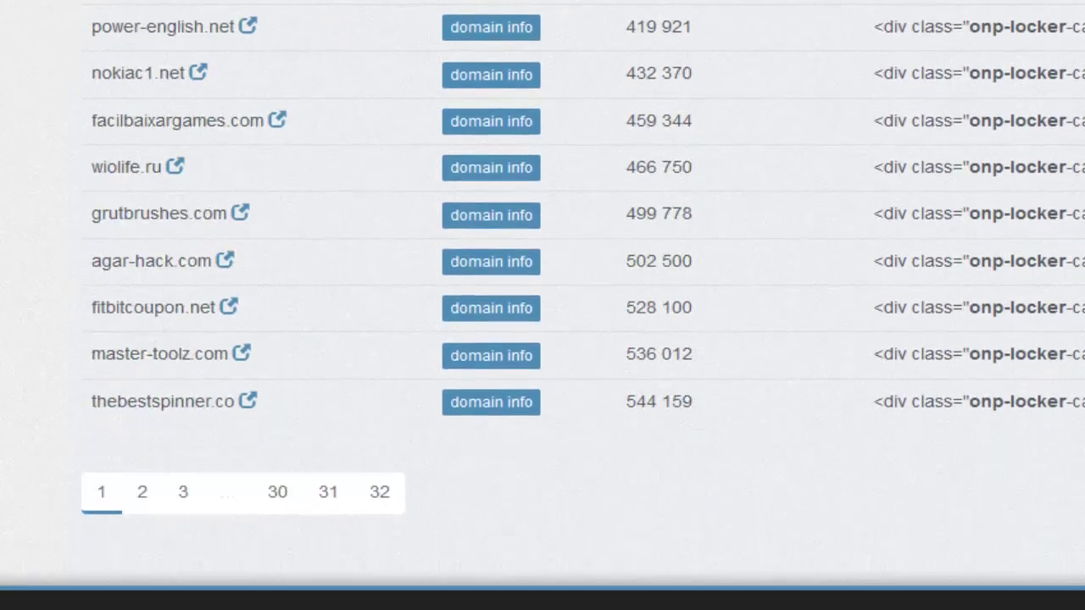